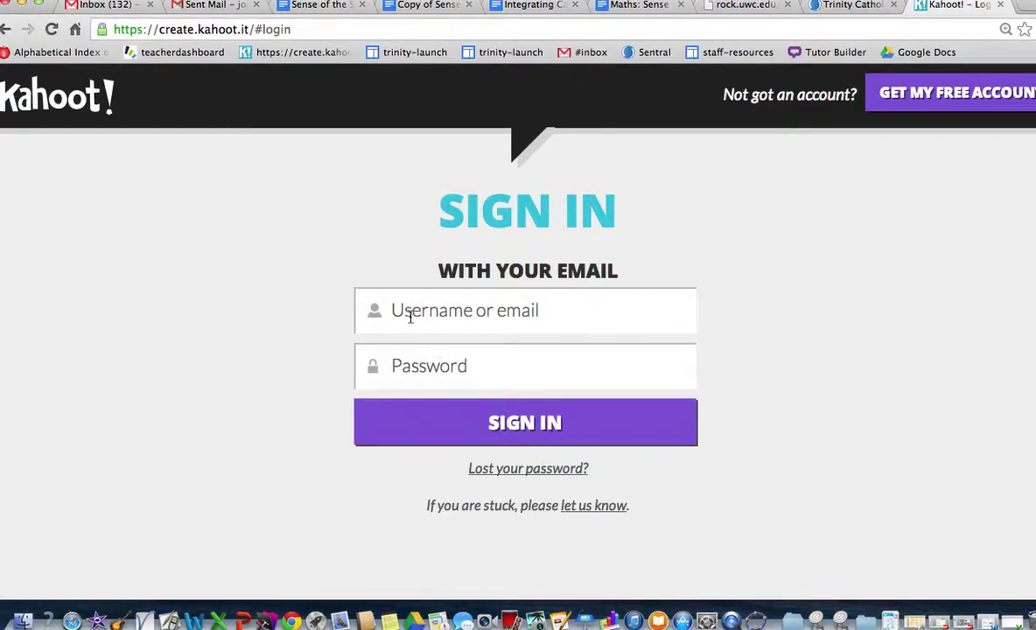
Step: Sign in to the account with its username and password
type("jem")
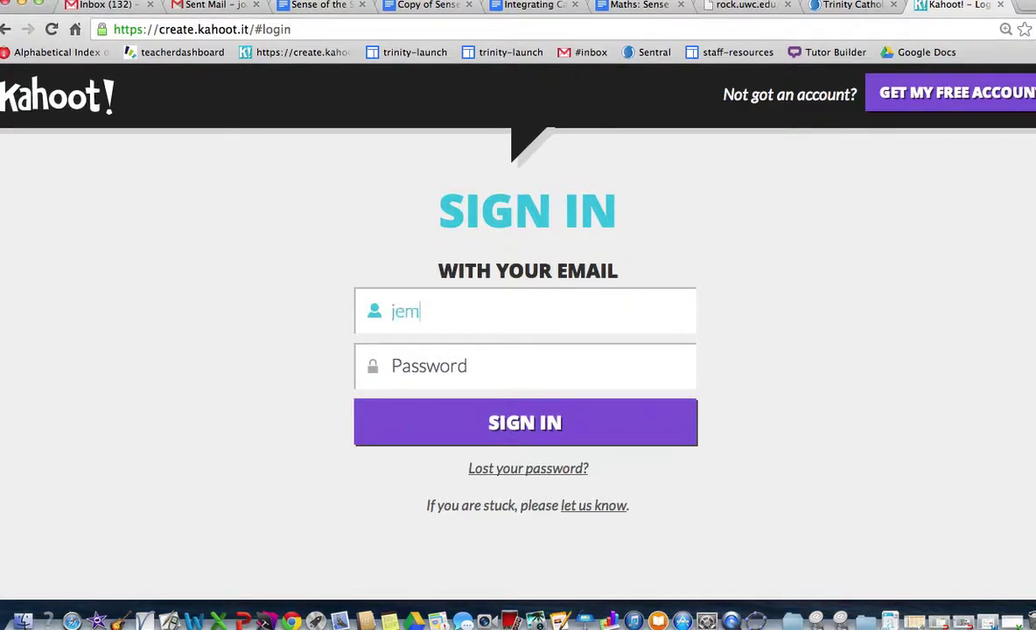
type("1107")
key("Tab")
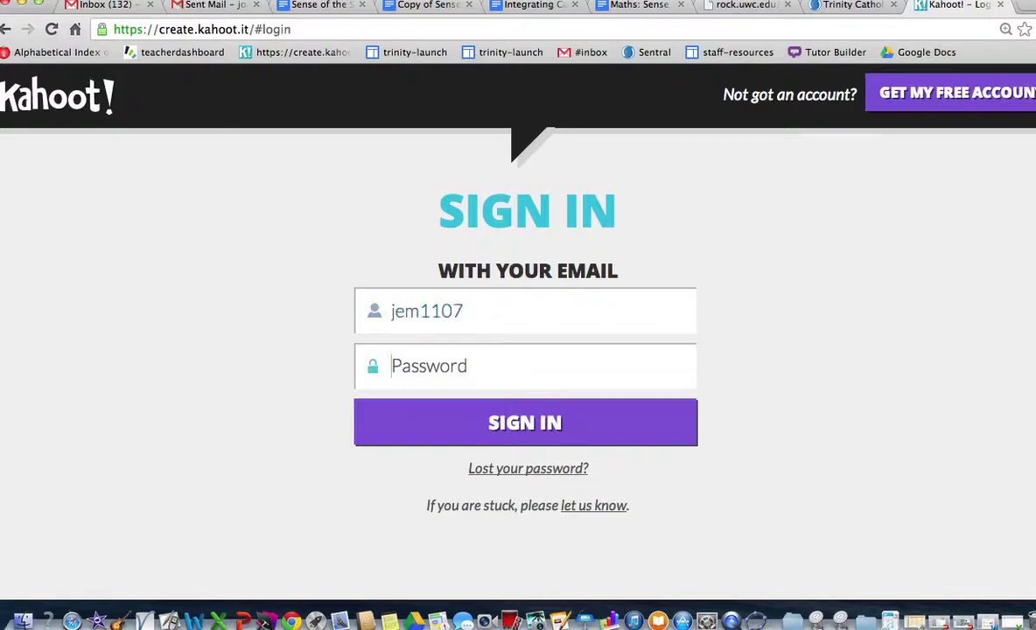
type("****")
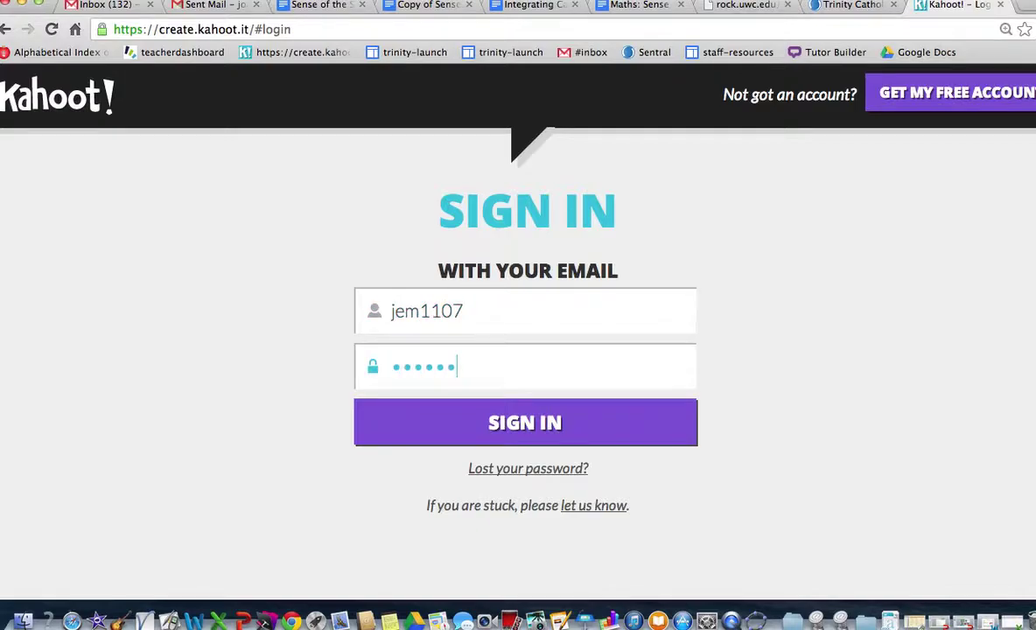
left_click(544, 423)
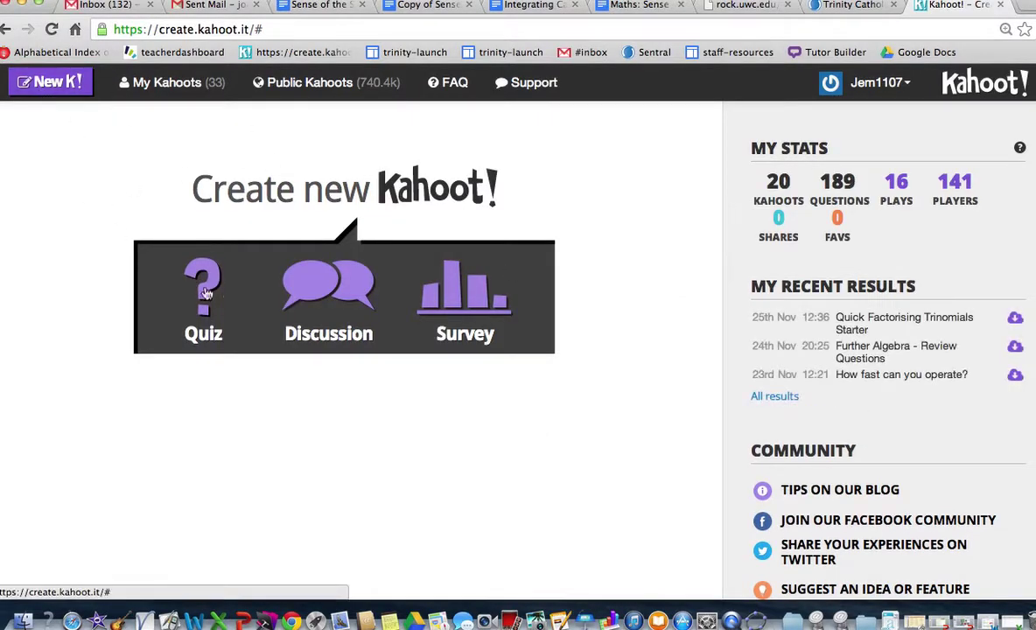
Step: Create a quiz named "Revision" and enter "expand 2x(x+1)" as the text of question 1
left_click(203, 294)
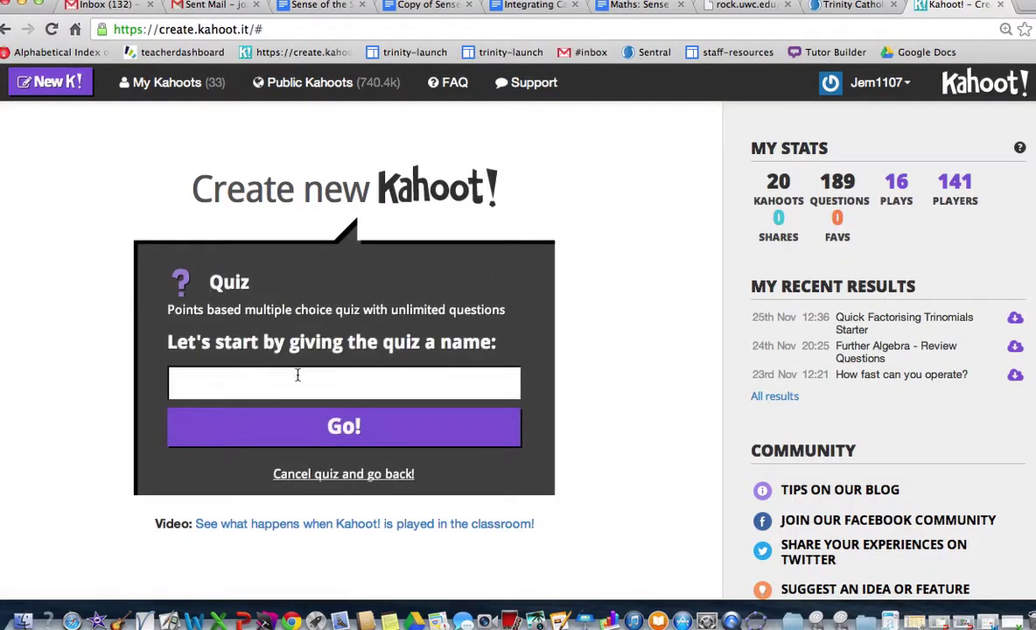
type("Revision")
left_click(359, 429)
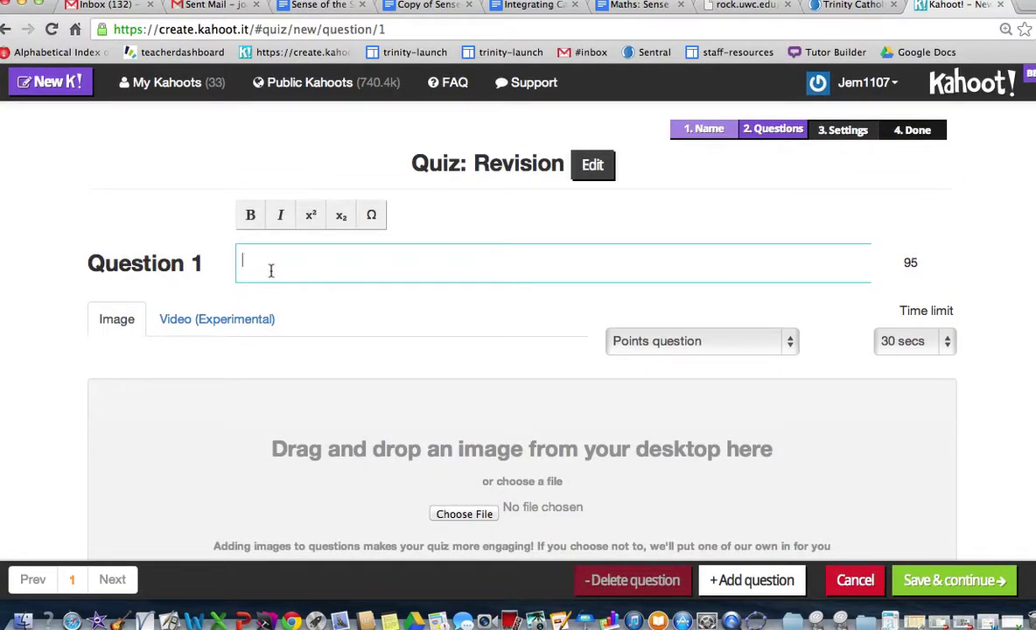
type("expand 2x(x+1")
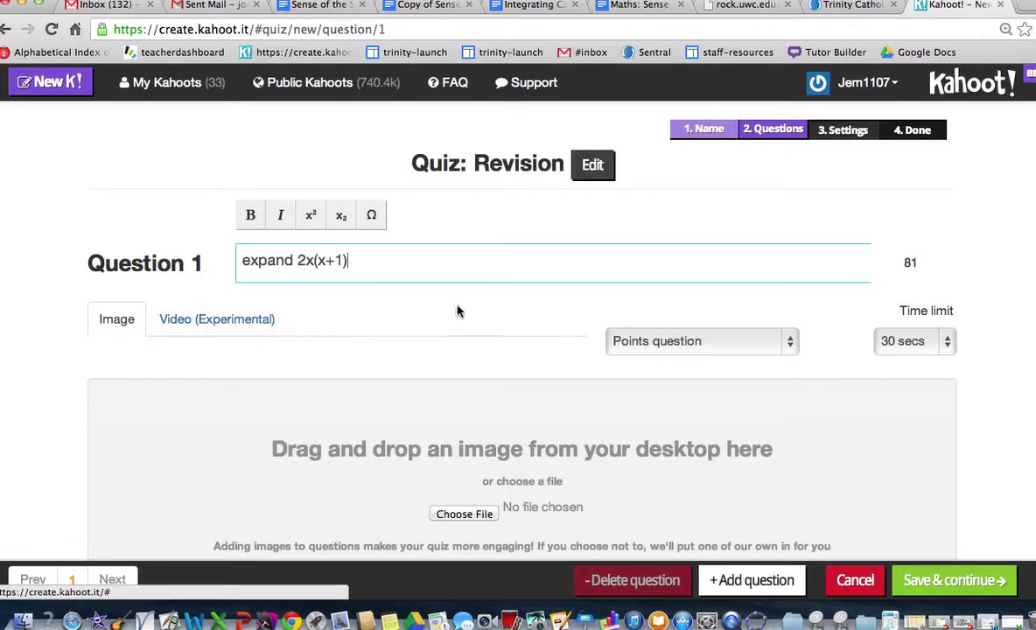
Step: Enter "2x² + 2" as answer 3 of question 1, with the exponent in superscript, and mark it correct
scroll(498, 317, "down", 5)
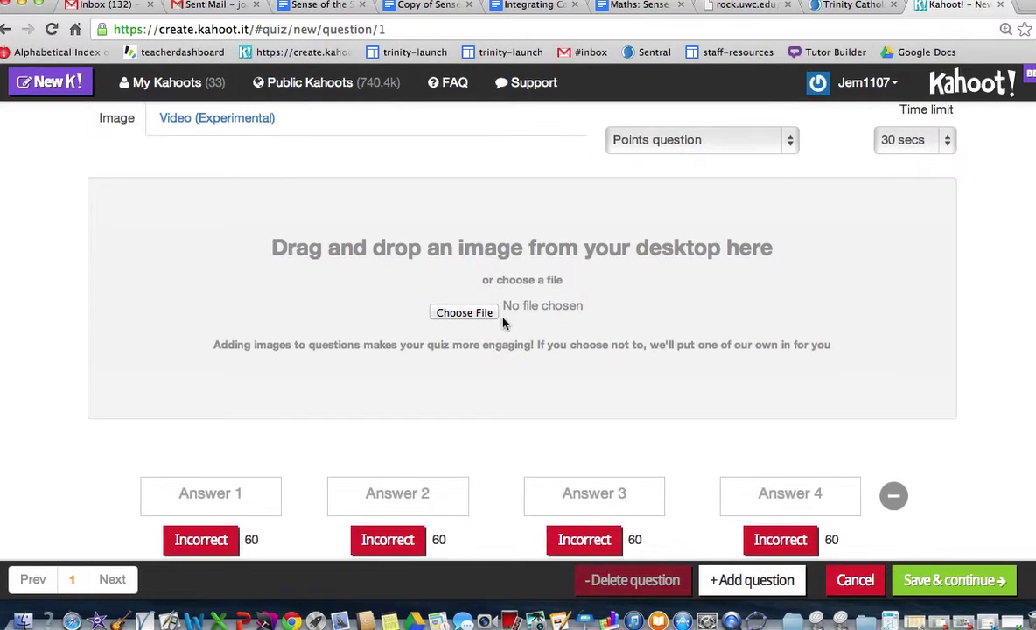
scroll(503, 317, "up", 2)
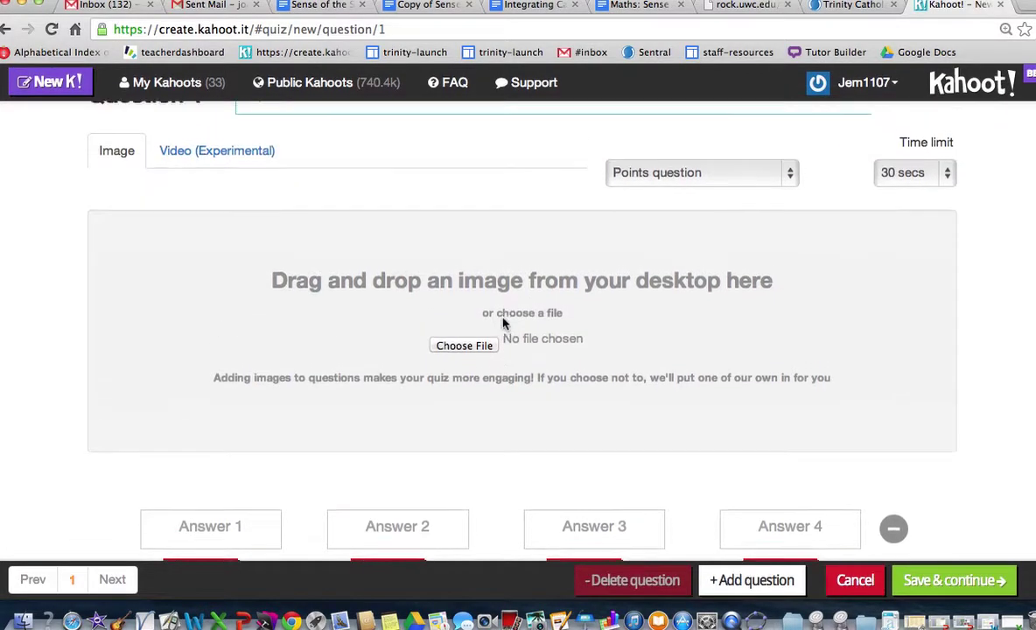
scroll(503, 318, "down", 2)
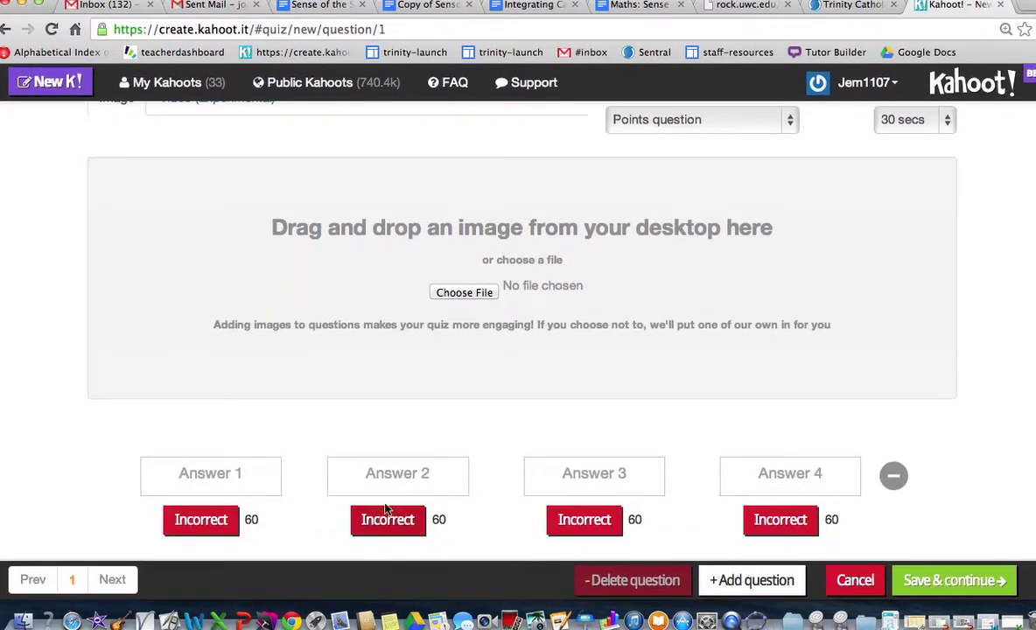
scroll(489, 372, "up", 4)
scroll(489, 372, "down", 4)
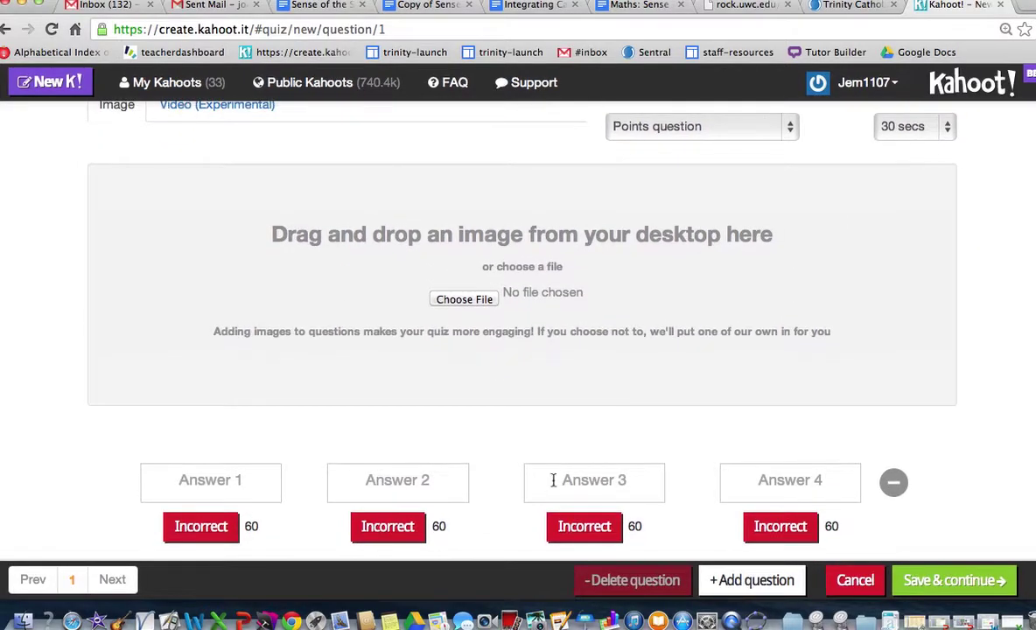
left_click(568, 479)
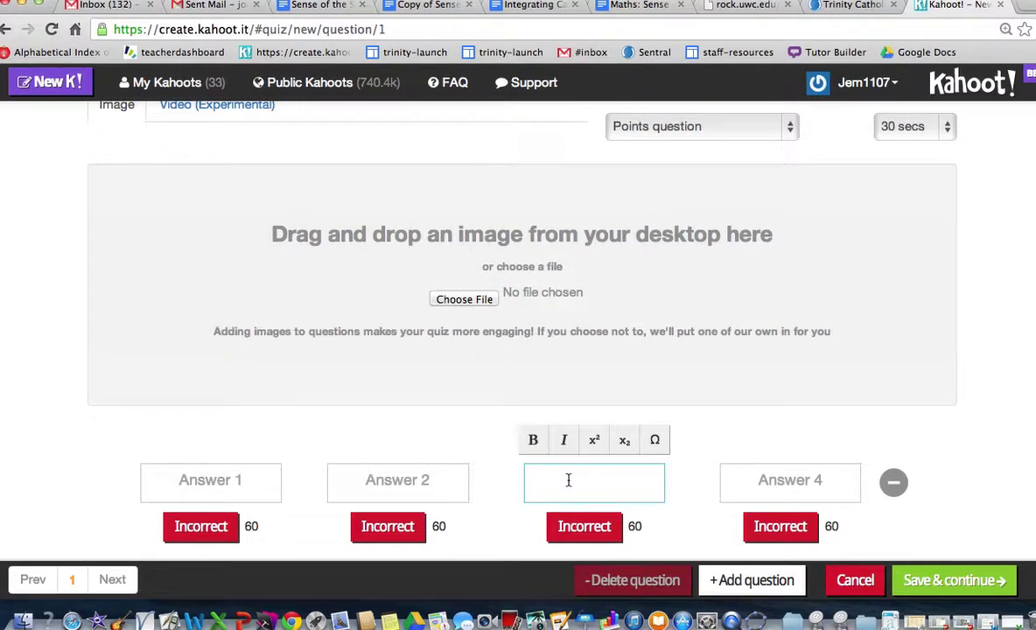
scroll(568, 479, "up", 3)
scroll(568, 479, "down", 4)
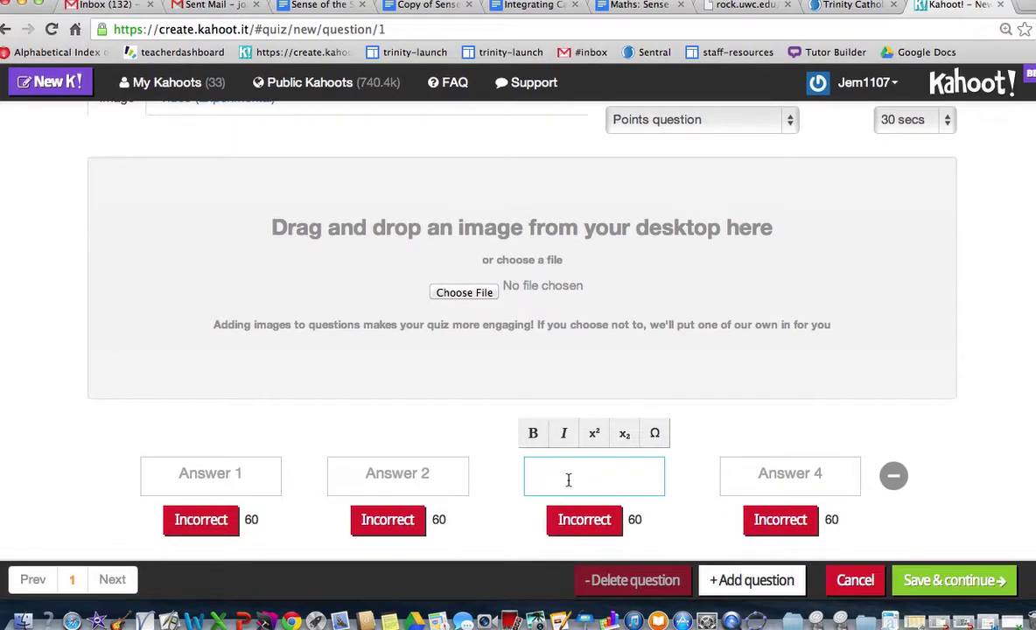
type("2x")
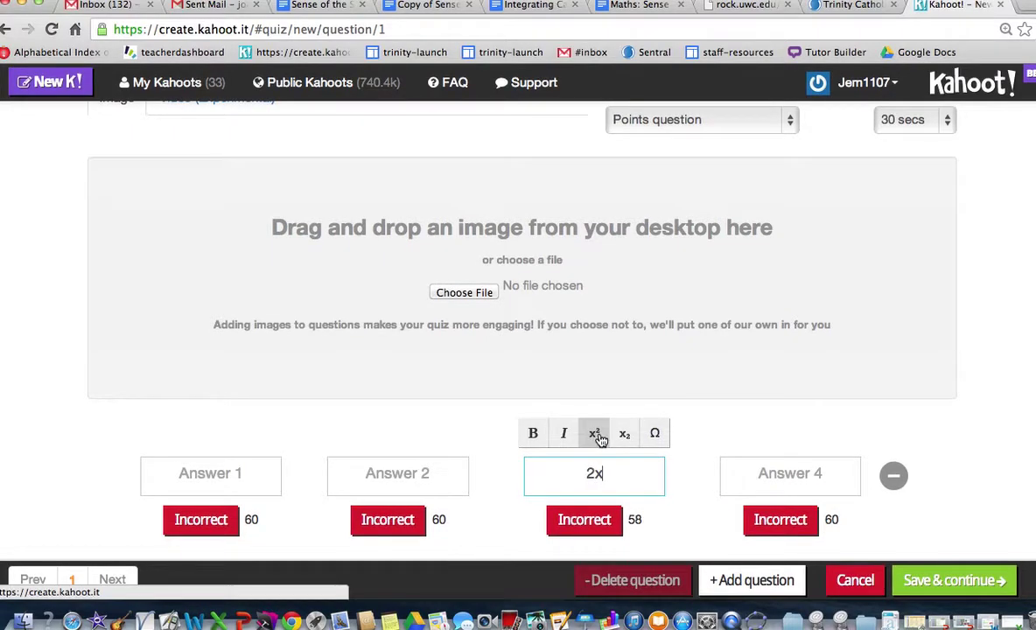
left_click(598, 437)
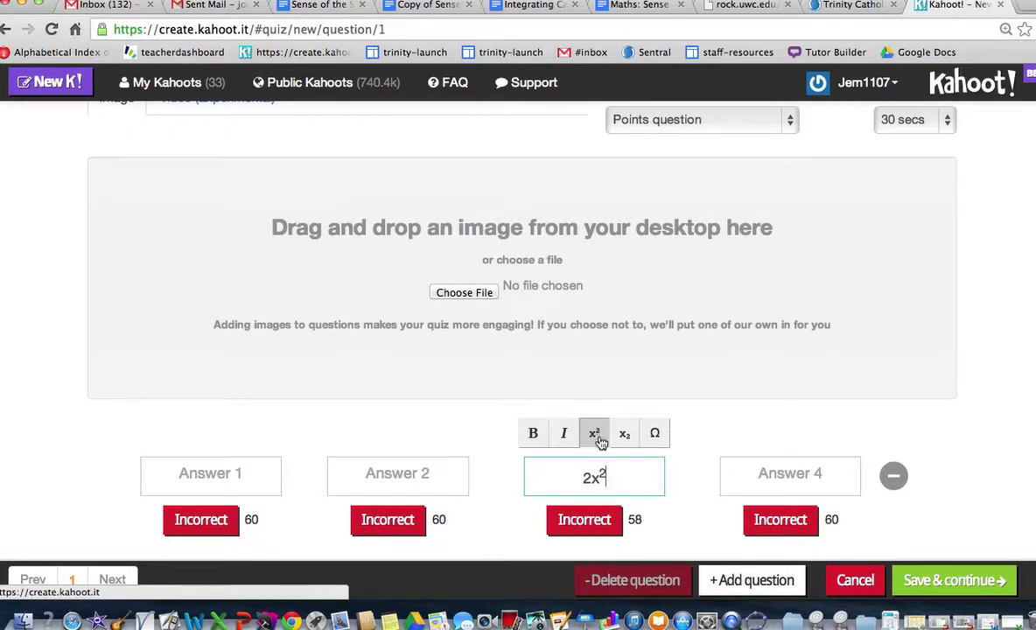
type("2")
left_click(594, 435)
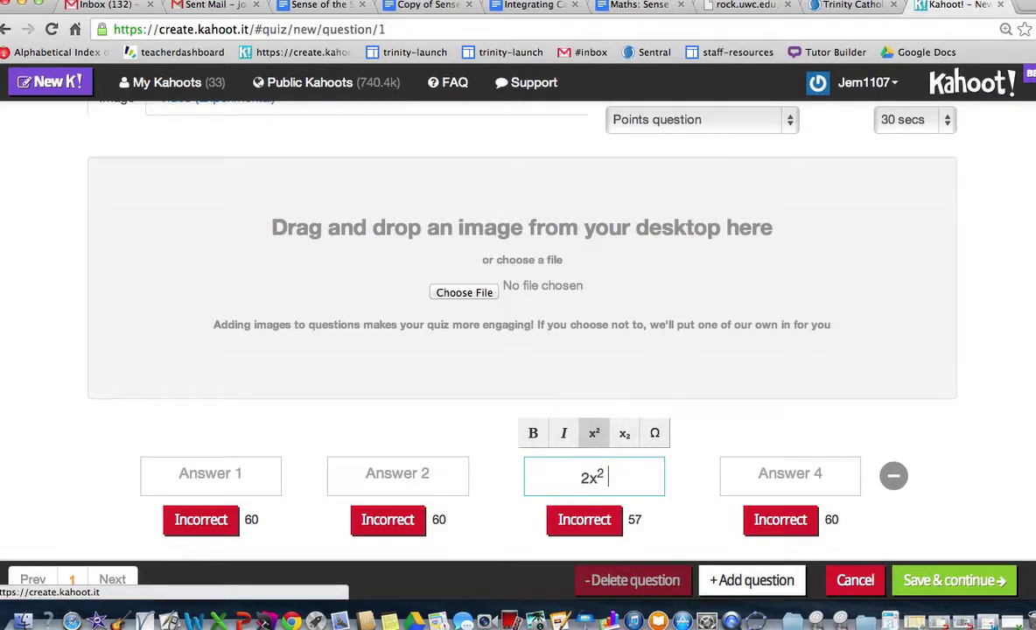
type("+ 2")
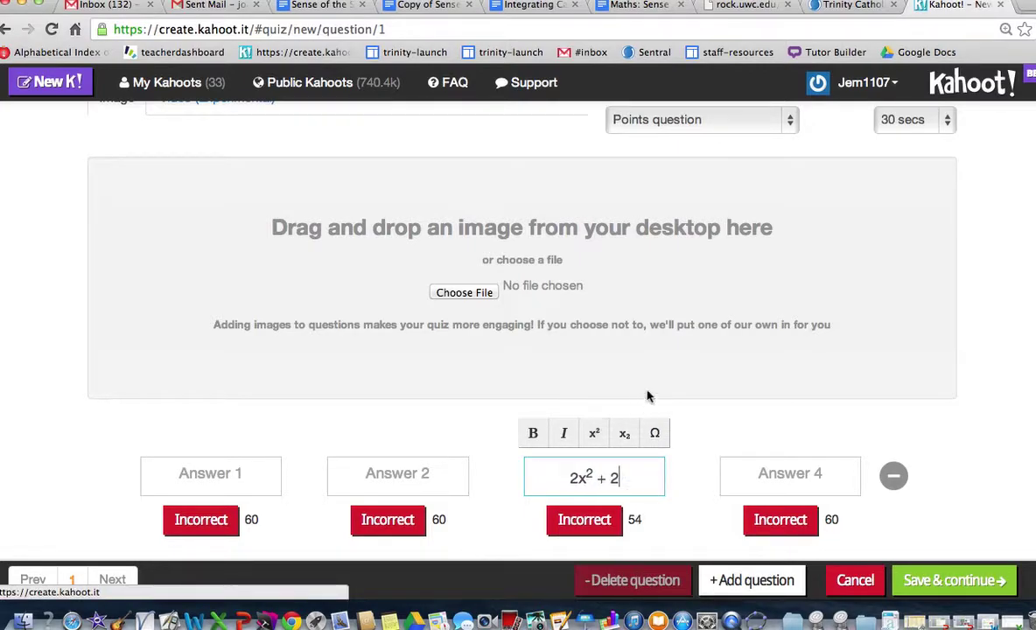
left_click(585, 521)
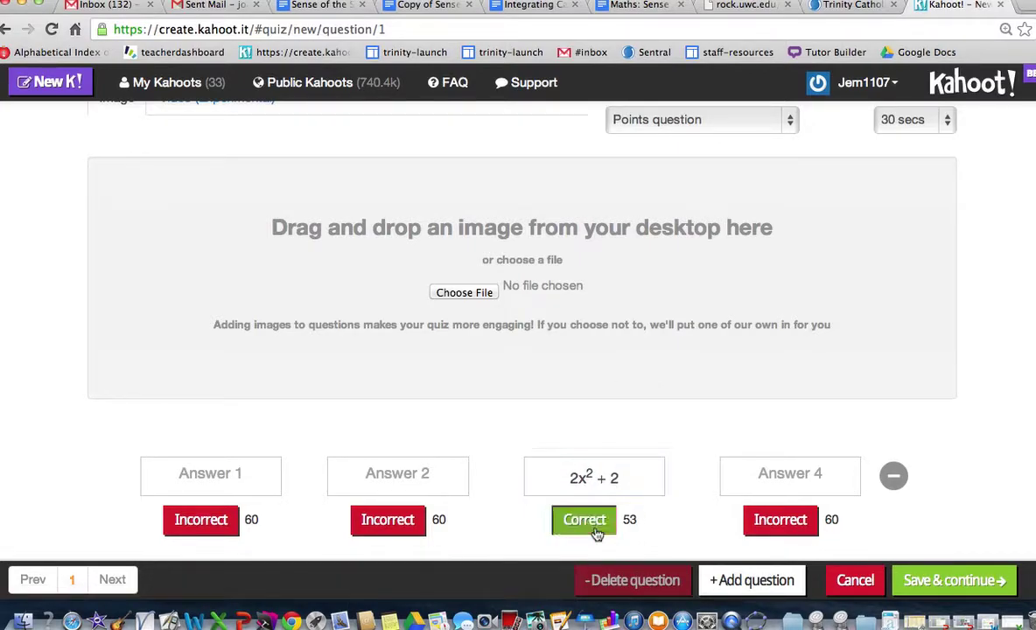
Step: Enter "2x + 1" as answer 1 and "2x + 2" as answer 2 of question 1
left_click(213, 481)
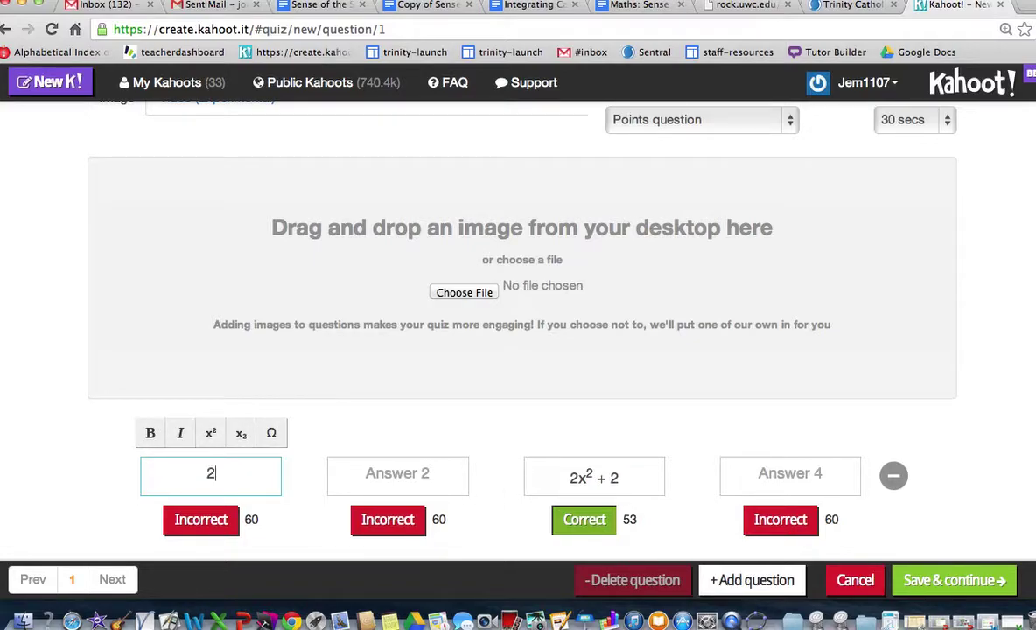
type("2x + 1")
left_click(424, 478)
type("2")
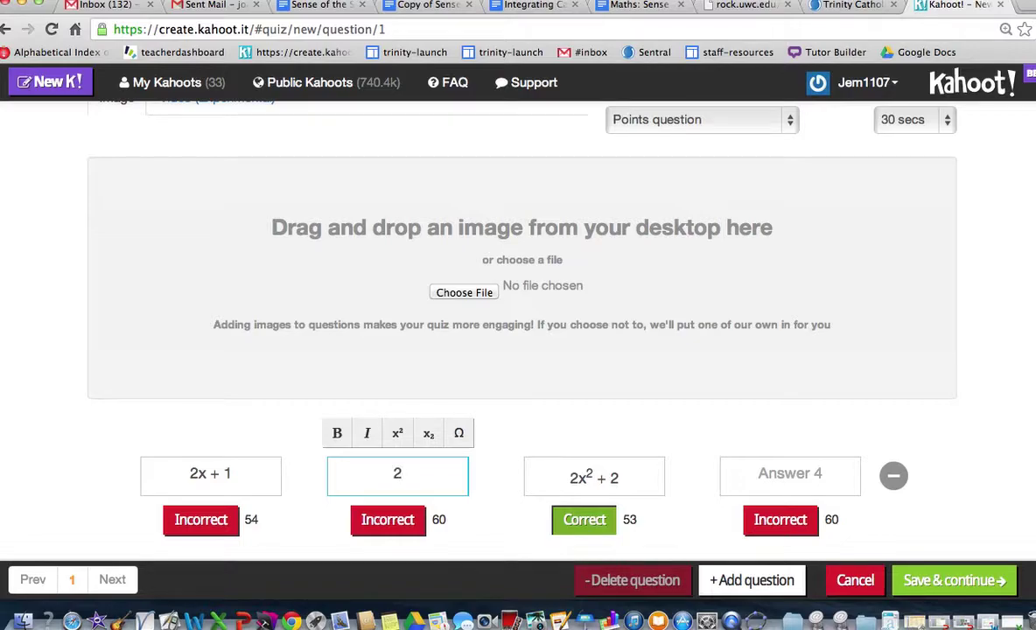
type("x + 2")
Step: Enter "3x" as answer 4 of question 1 and check the question against its answers
left_click(825, 476)
scroll(805, 482, "up", 3)
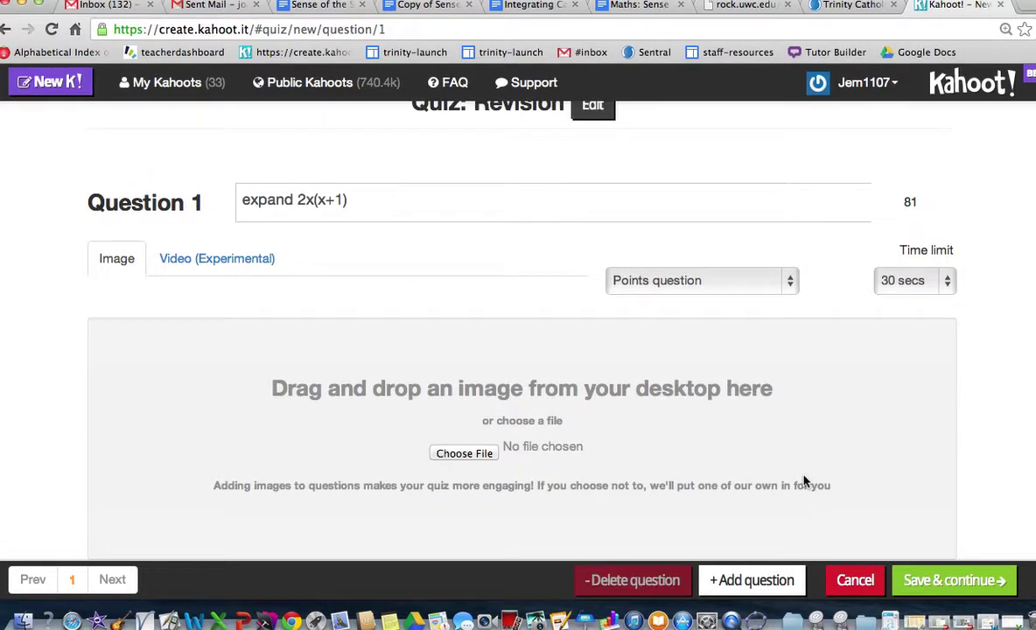
scroll(805, 481, "down", 4)
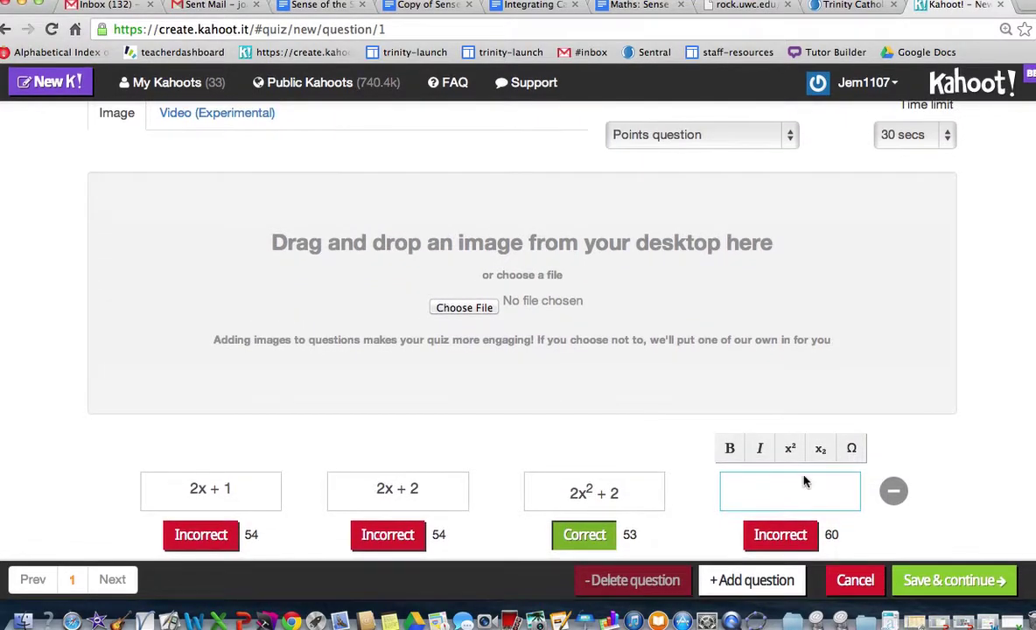
scroll(805, 481, "up", 2)
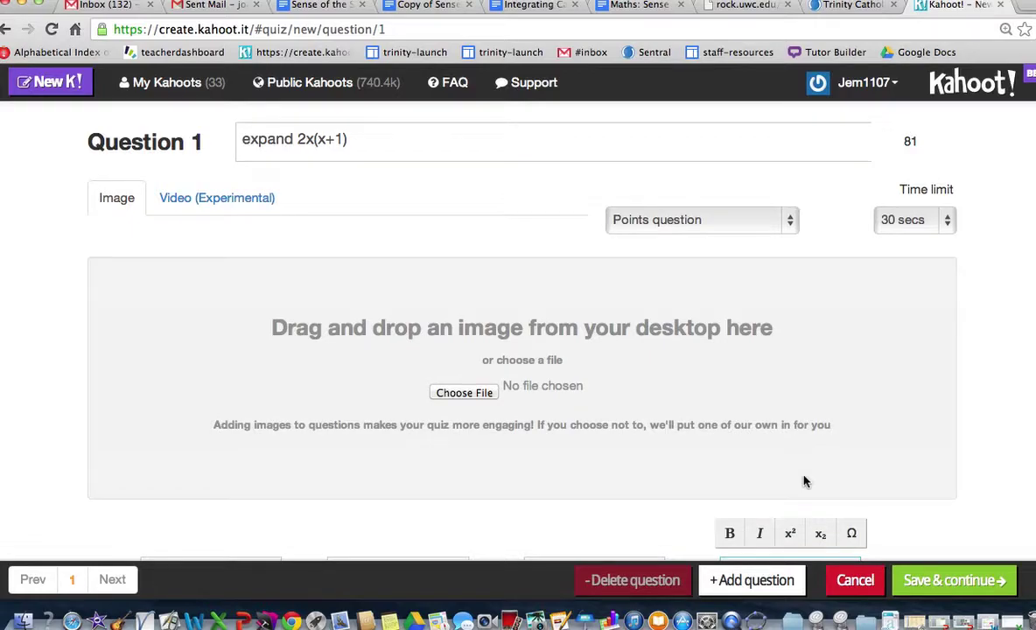
scroll(805, 482, "down", 3)
scroll(803, 476, "up", 3)
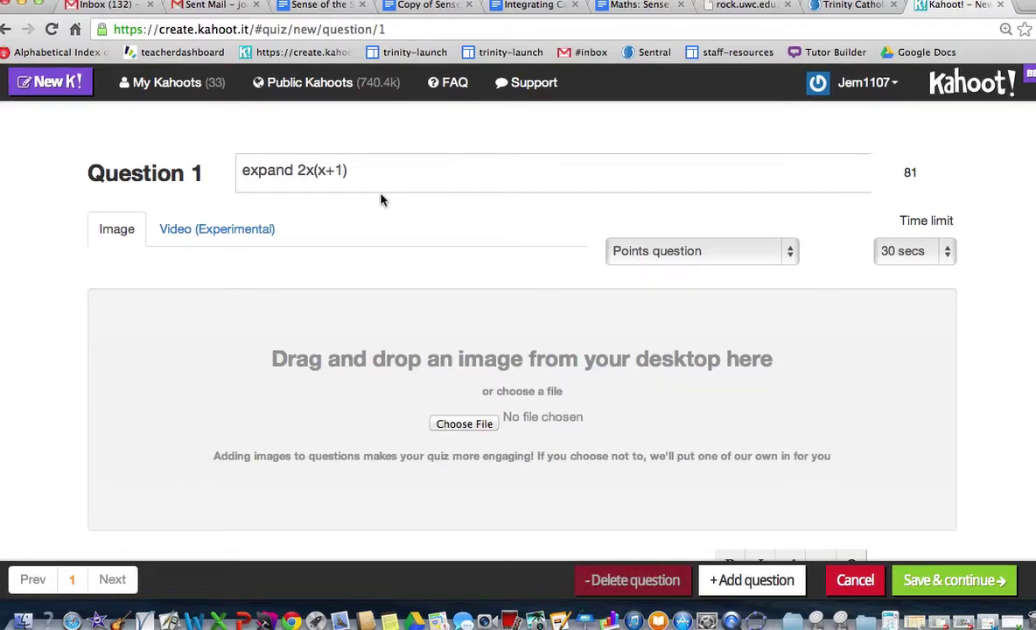
scroll(381, 200, "down", 3)
type("3x")
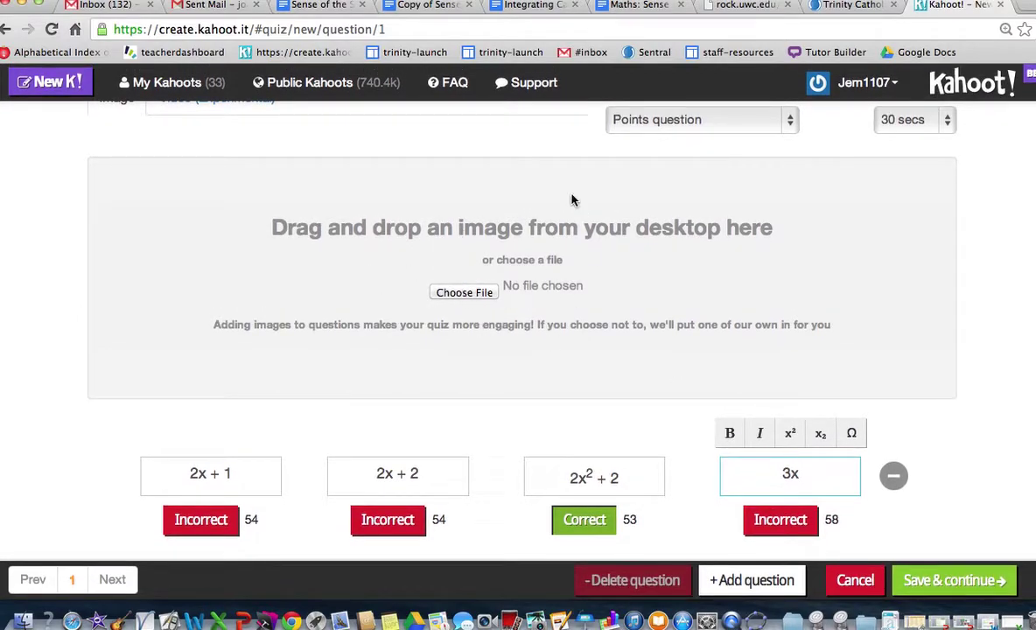
scroll(579, 259, "up", 3)
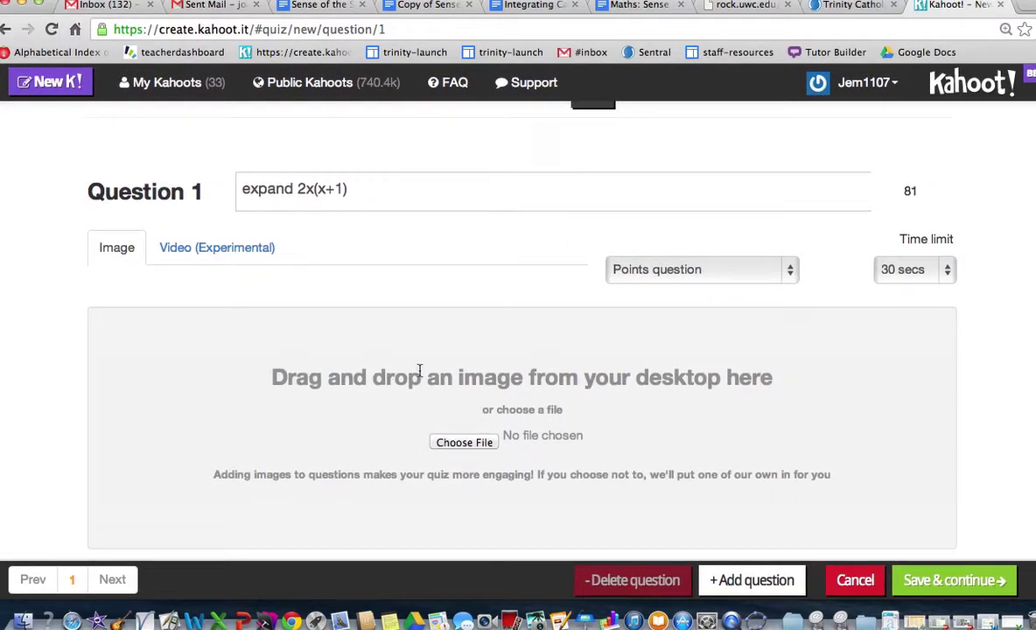
scroll(575, 412, "down", 2)
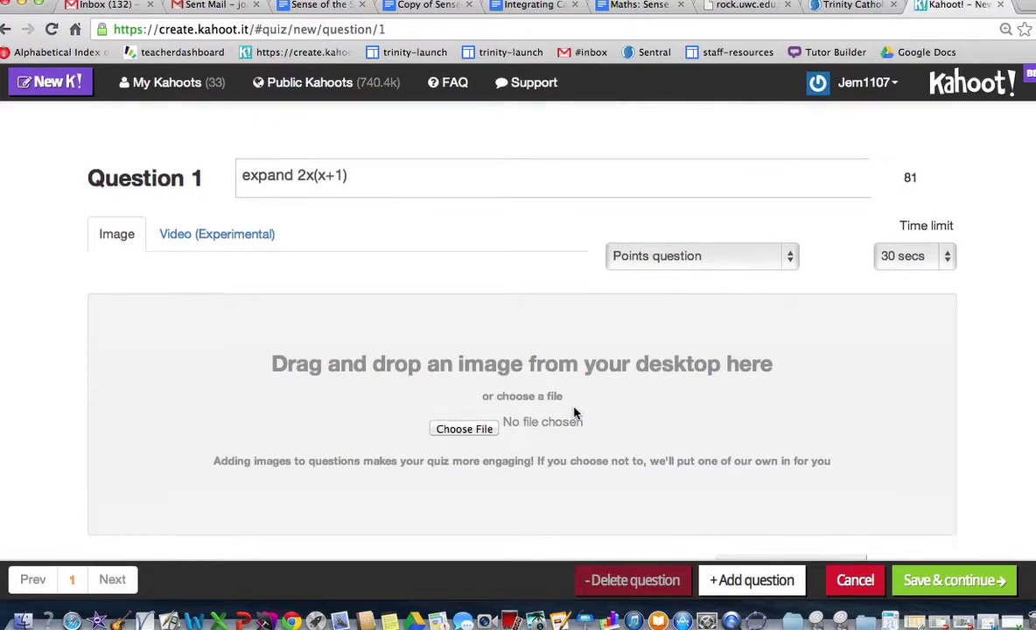
scroll(575, 412, "down", 3)
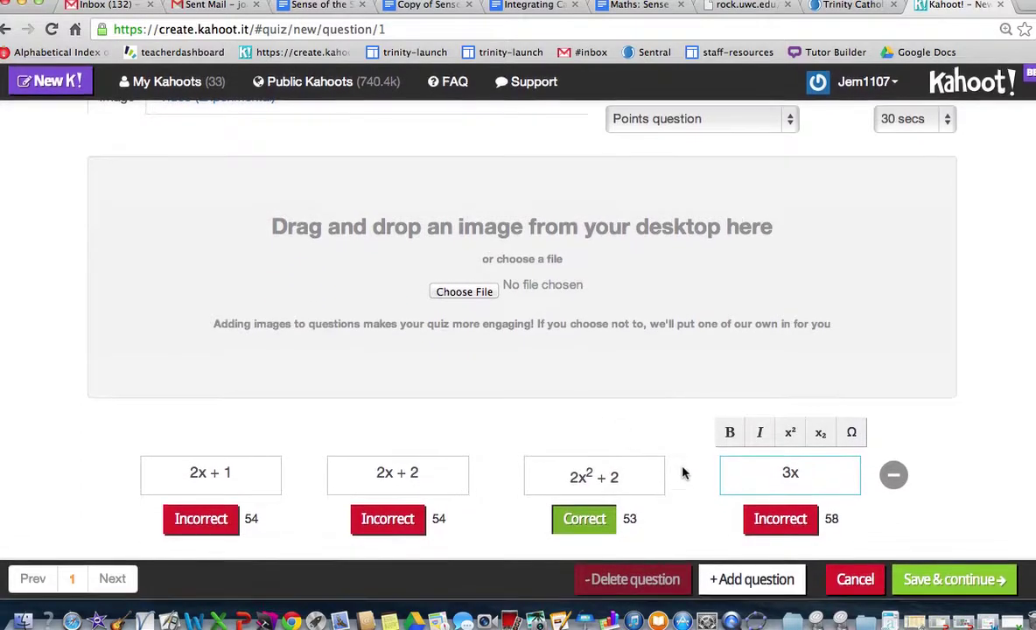
Step: Add a second question with the text "Factorise x² - 4", putting the exponent in superscript
left_click(754, 583)
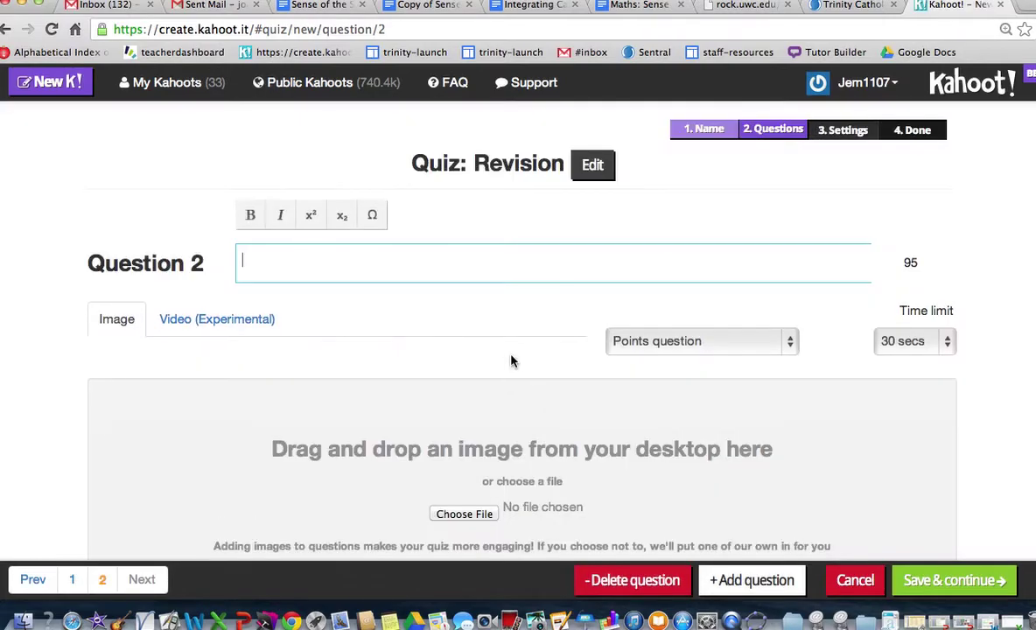
type("ac")
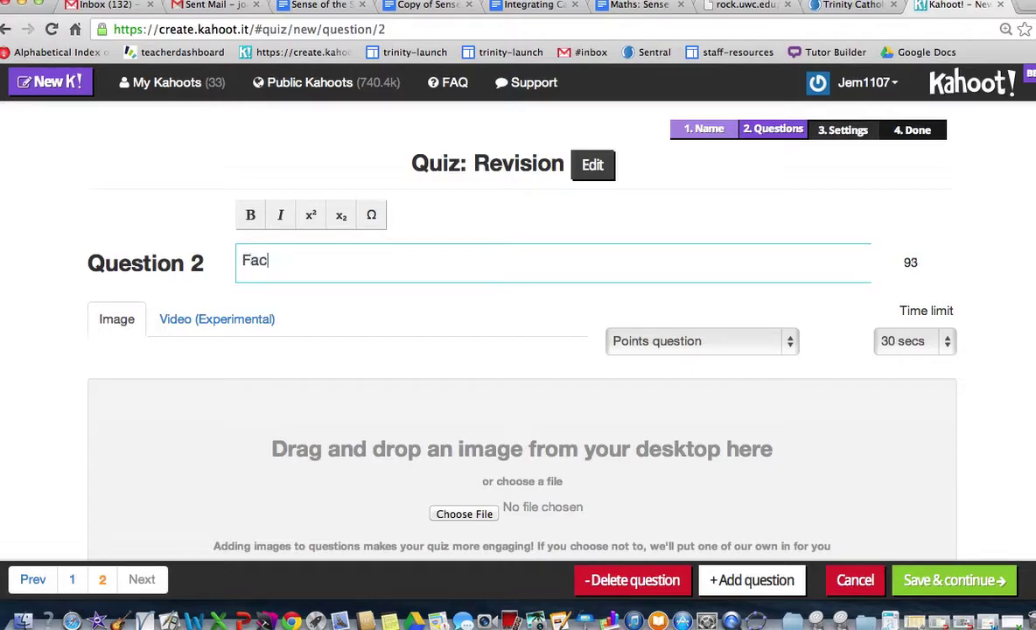
type("toriss")
type(" x")
left_click(309, 214)
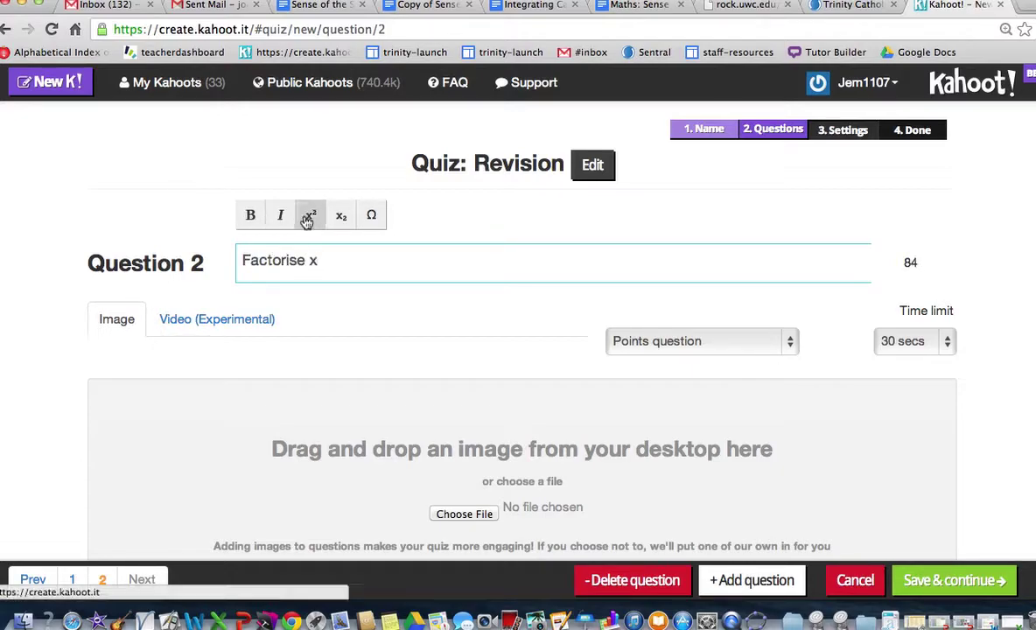
type("2")
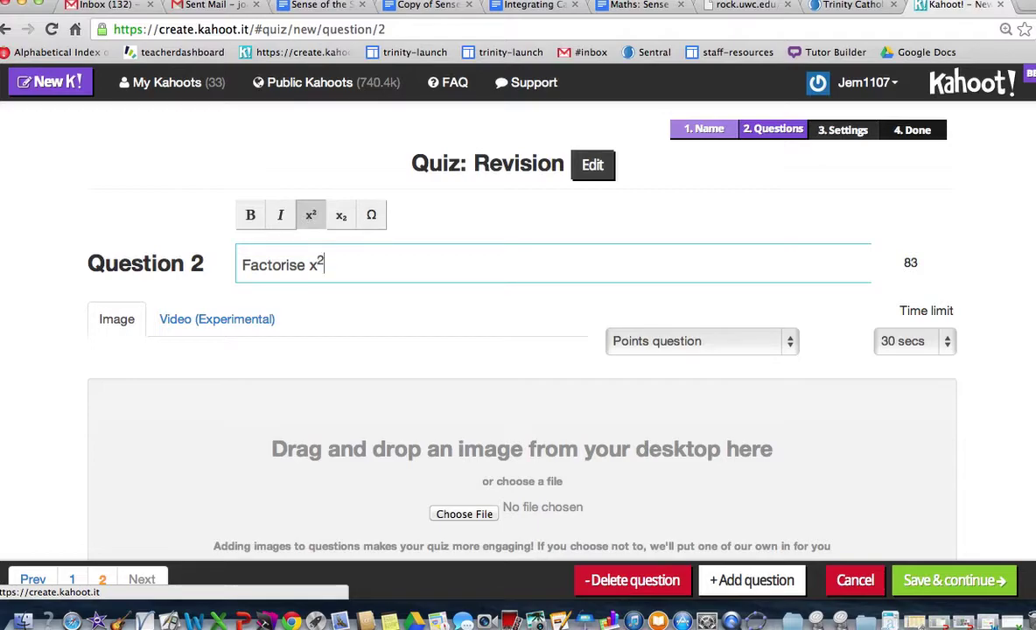
type(" - 4")
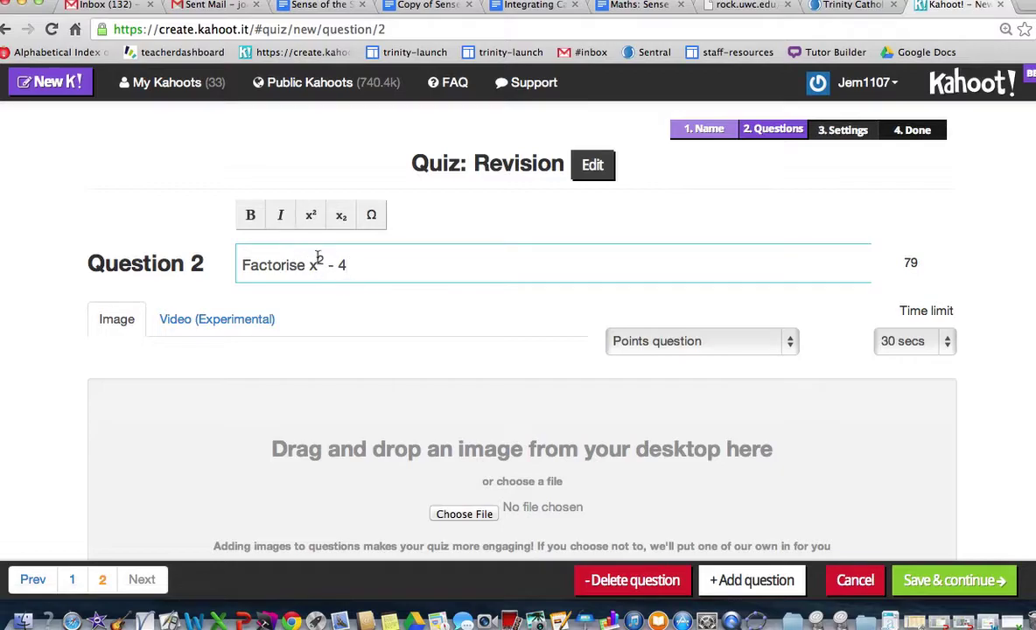
scroll(392, 254, "down", 4)
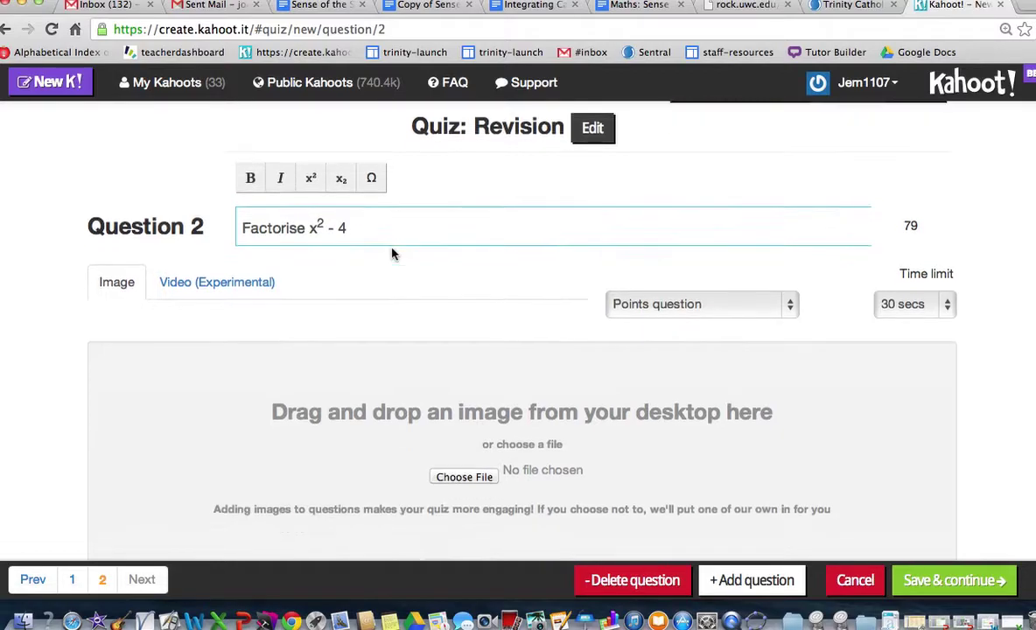
scroll(392, 254, "down", 2)
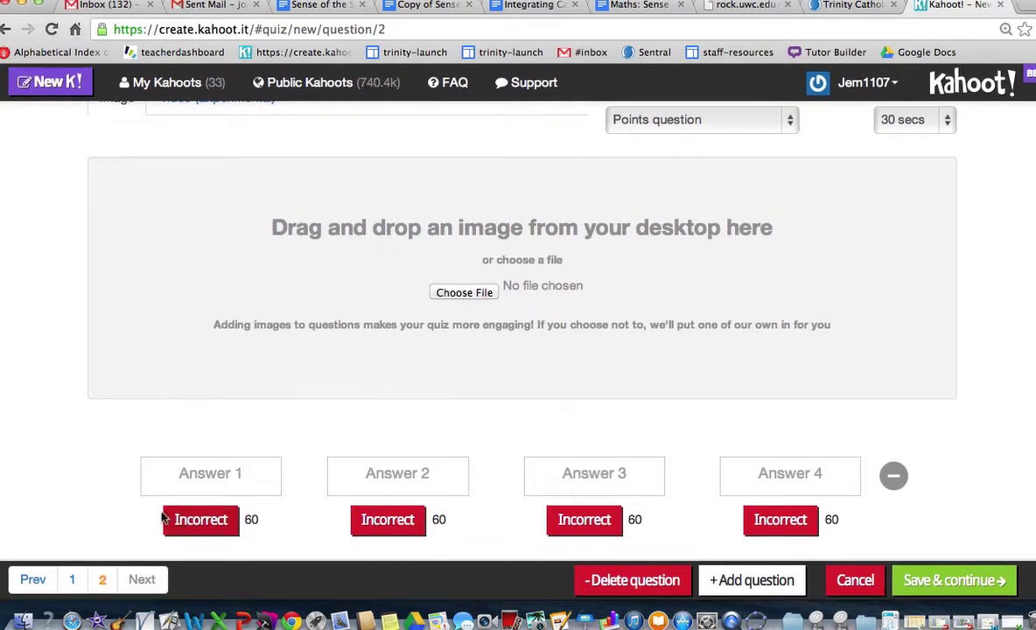
Step: Enter "(x-2)(x+2)" as answer 1 of question 2 and mark it correct
left_click(209, 479)
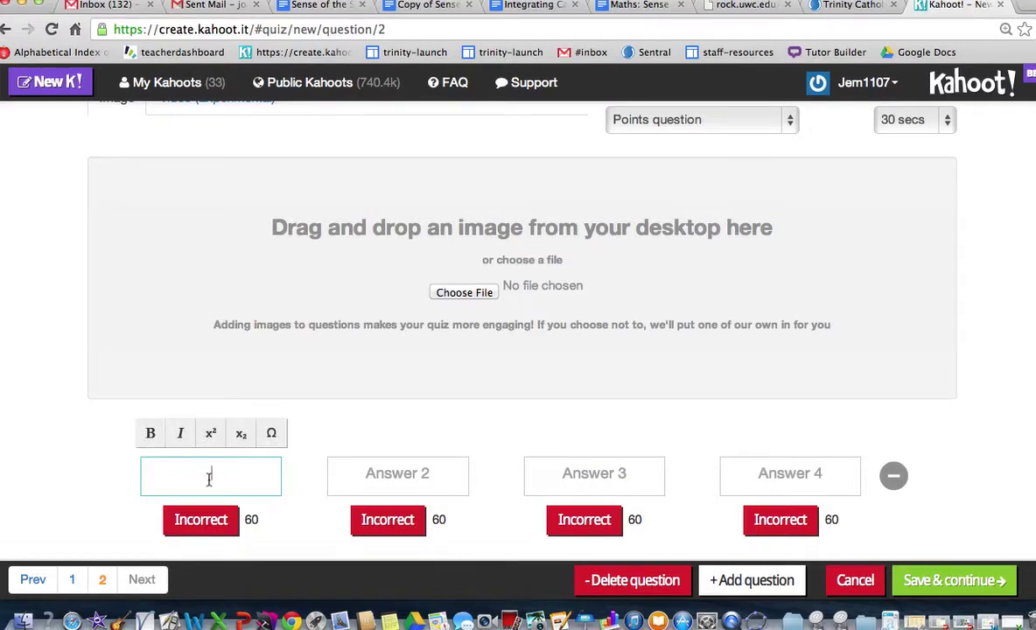
type("(x-2)(x+2)")
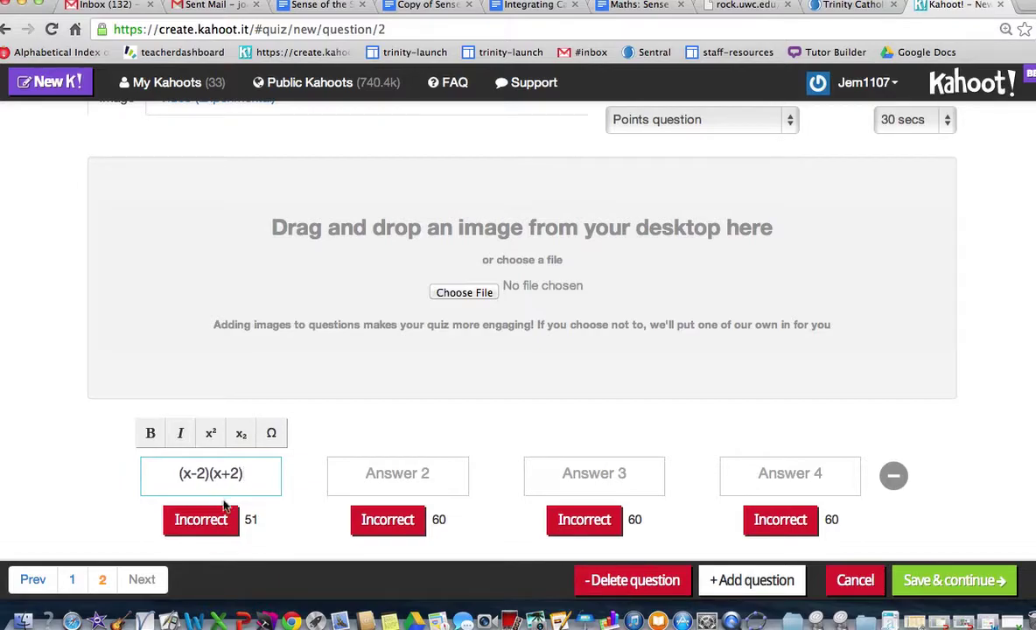
left_click(204, 520)
Step: Enter "(x-2)²" as answer 2 of question 2, with the exponent in superscript
left_click(409, 477)
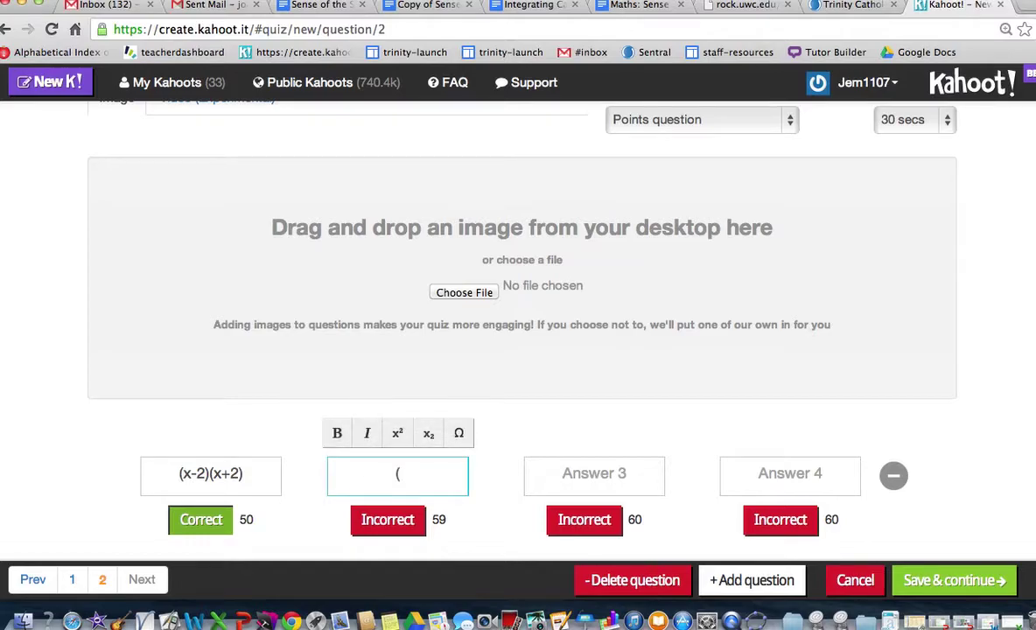
type("(x-2)")
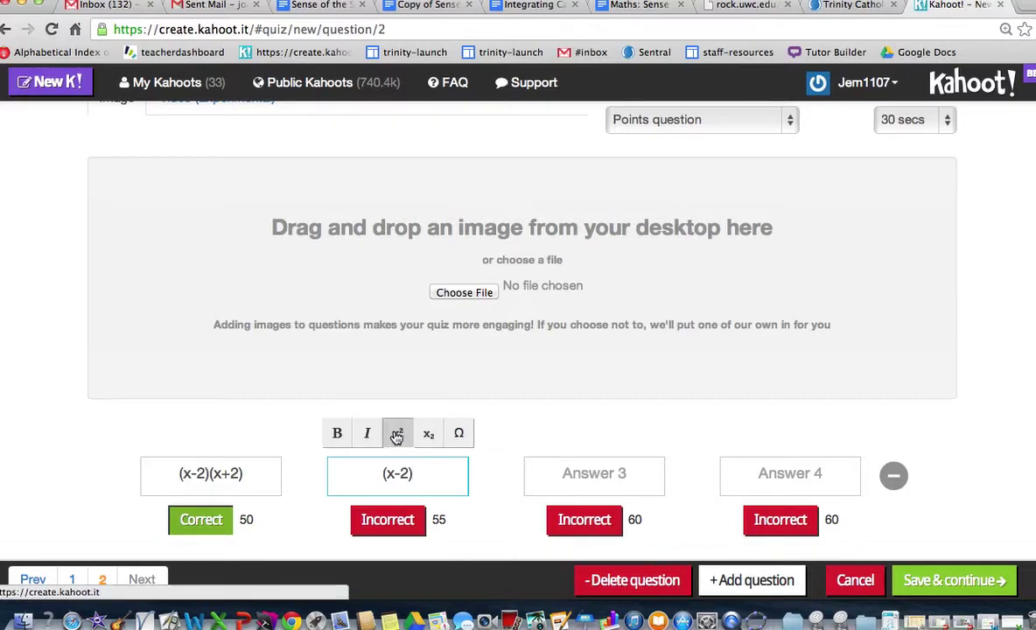
left_click(396, 434)
type("2")
Step: Enter "(x+2)²" as answer 3 of question 2, with the exponent in superscript
left_click(584, 475)
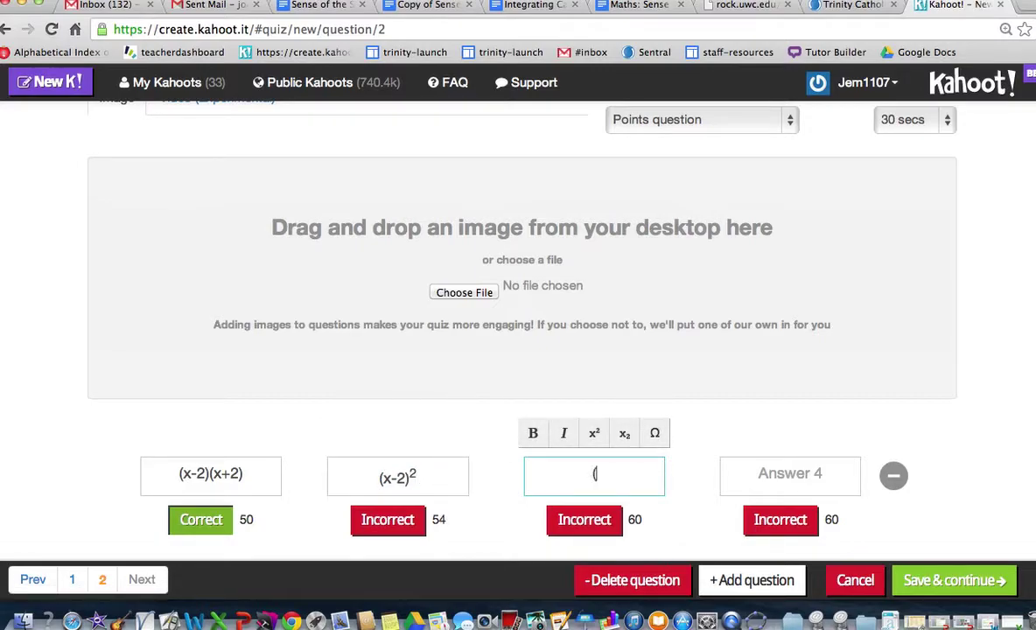
type("(x-")
key("BackSpace")
type("+2)")
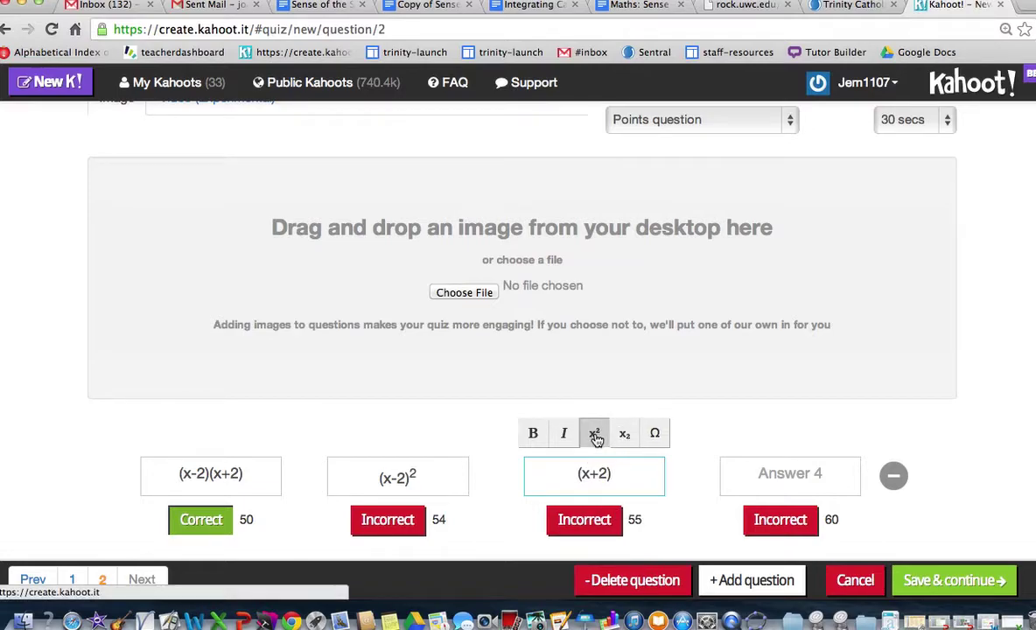
left_click(594, 434)
type("2")
Step: Enter "(x-4)(x+4)" as answer 4 of question 2
left_click(768, 477)
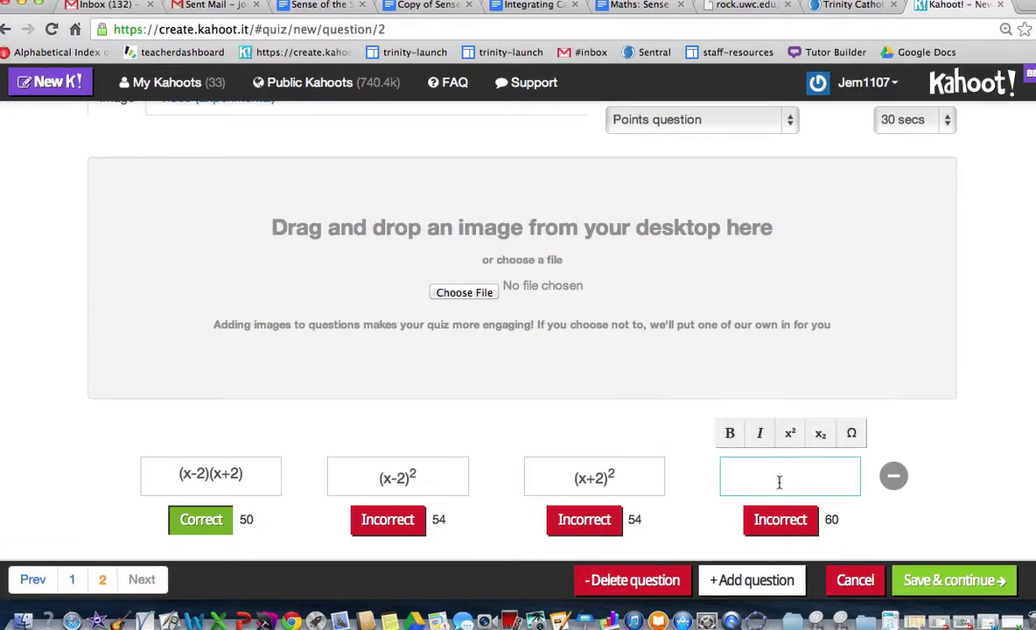
type("(x")
key("BackSpace")
type(")x")
key("BackSpace")
key("BackSpace")
type("x-4)(x+4)")
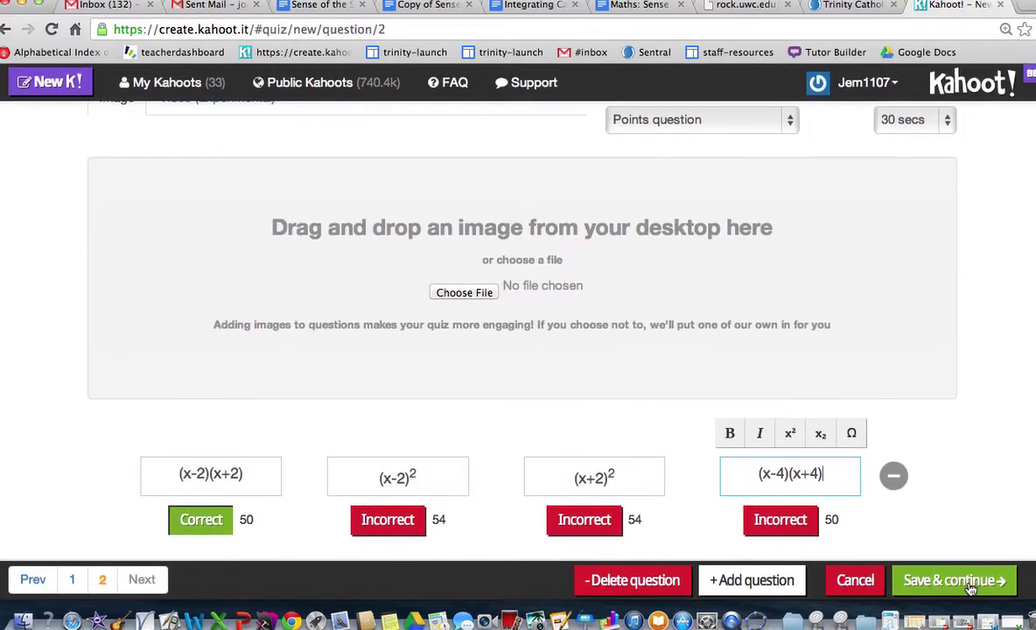
Step: Save the questions in their current order and set the quiz's privacy to Private
left_click(958, 580)
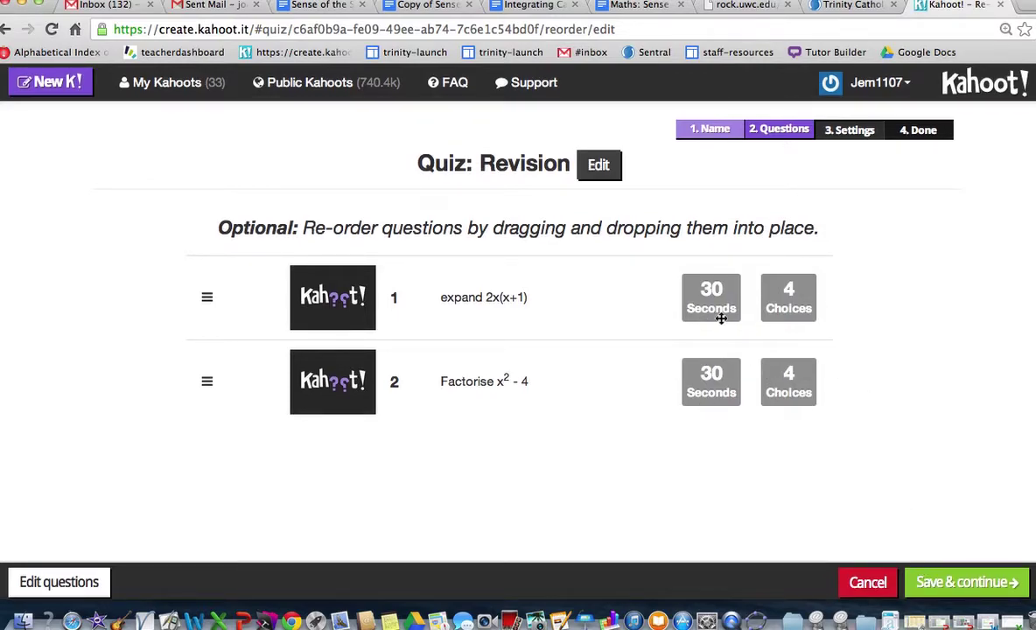
left_click(967, 584)
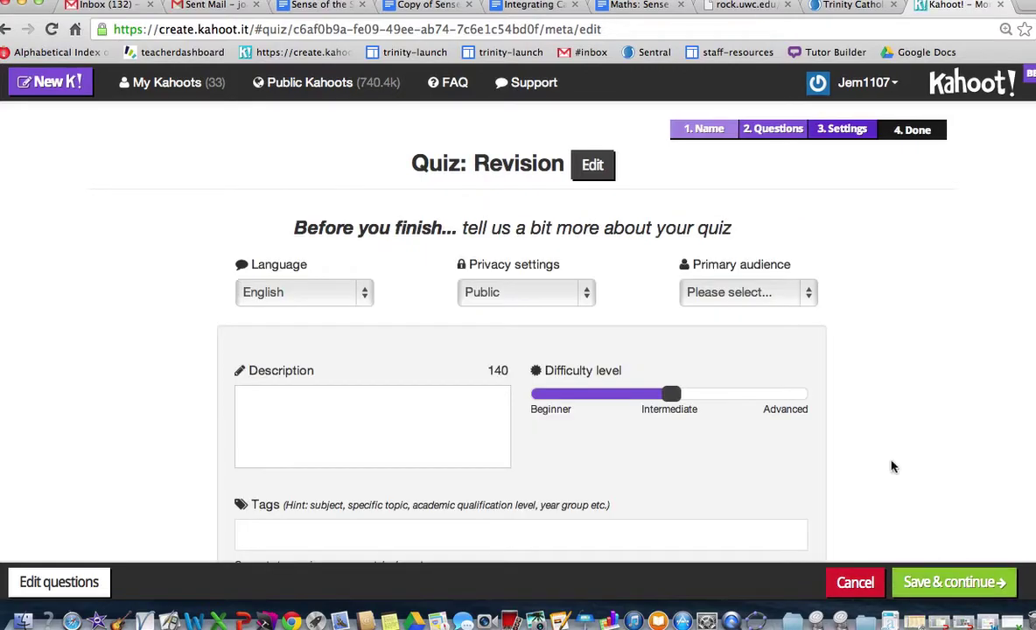
left_click(589, 296)
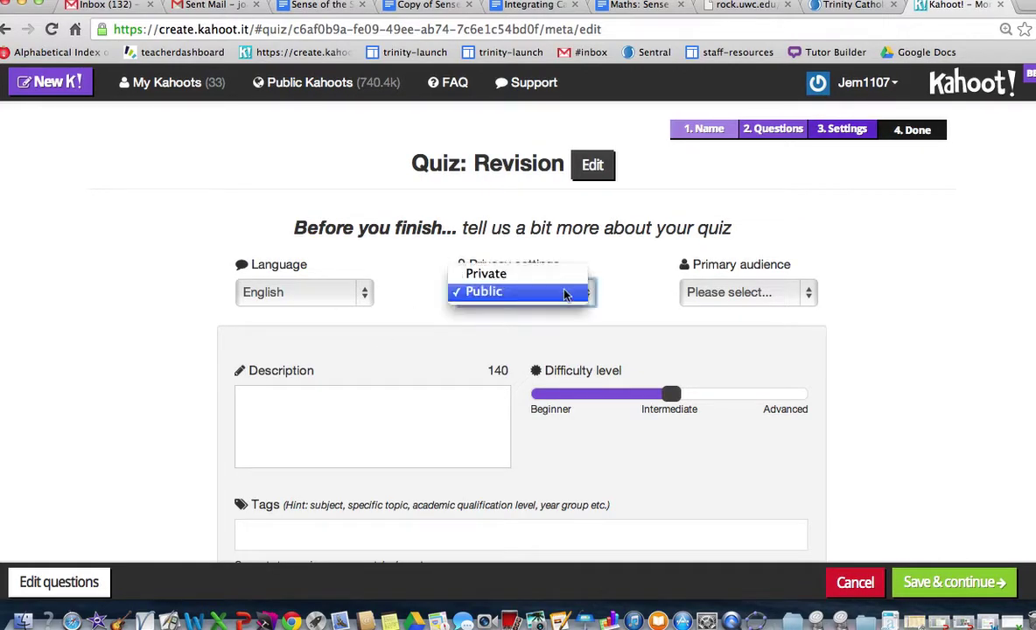
left_click(522, 277)
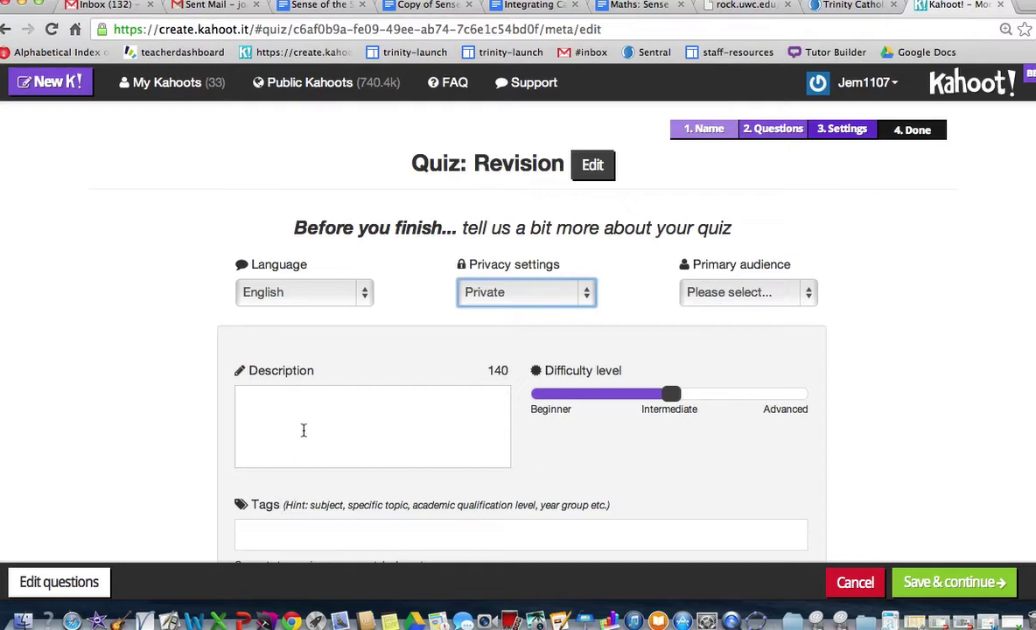
Step: Enter "Expanding and factoring revision" as the quiz description
left_click(304, 429)
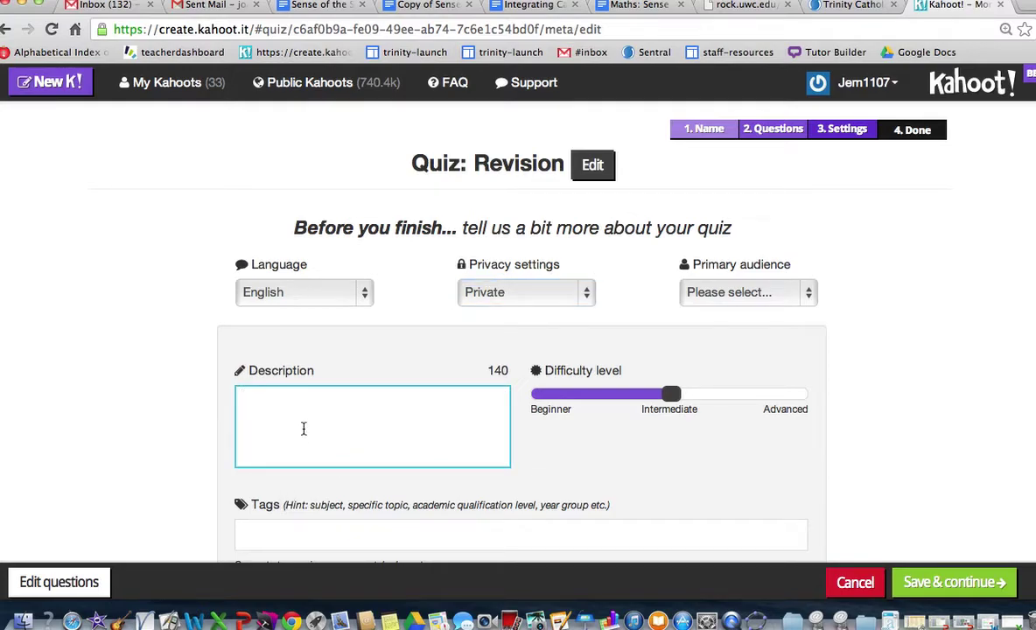
type("Expanding and Fco")
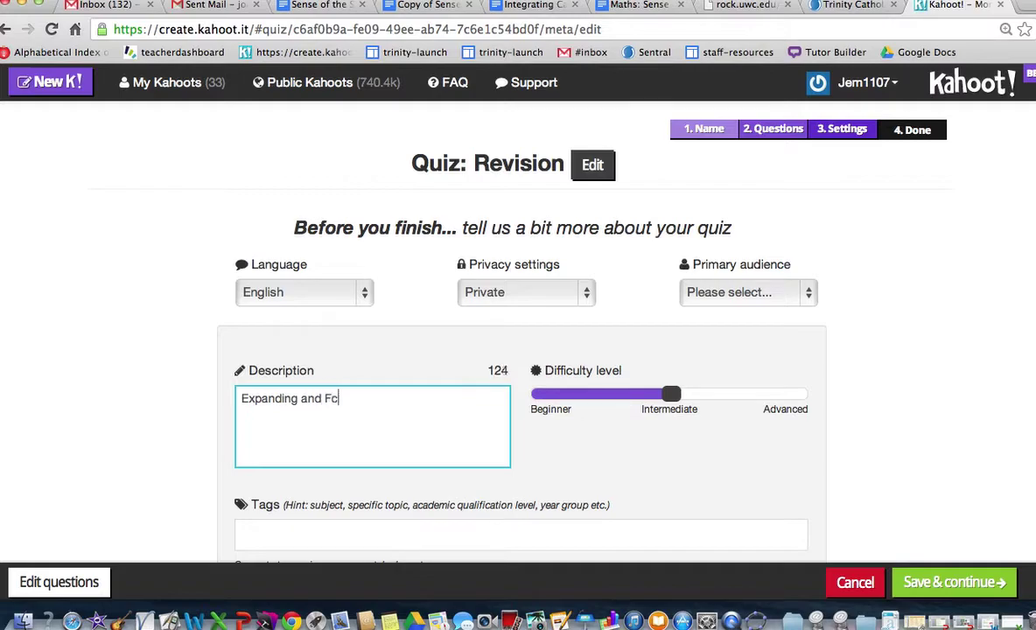
key("BackSpace")
key("BackSpace")
type("actorisng")
key("BackSpace")
type("ng")
type("revi")
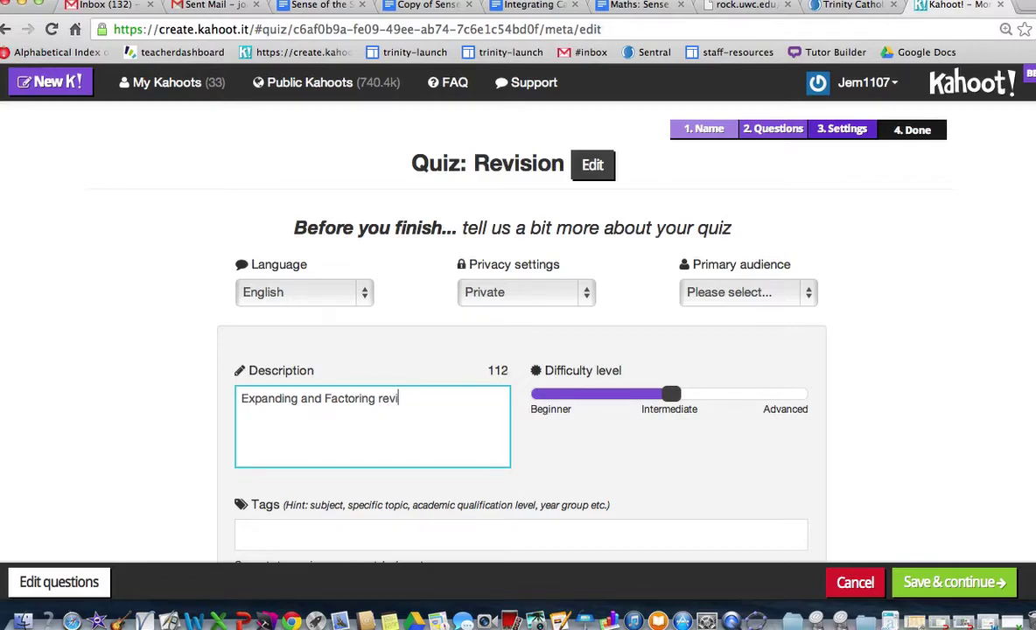
type("sions")
key("BackSpace")
left_click(328, 398)
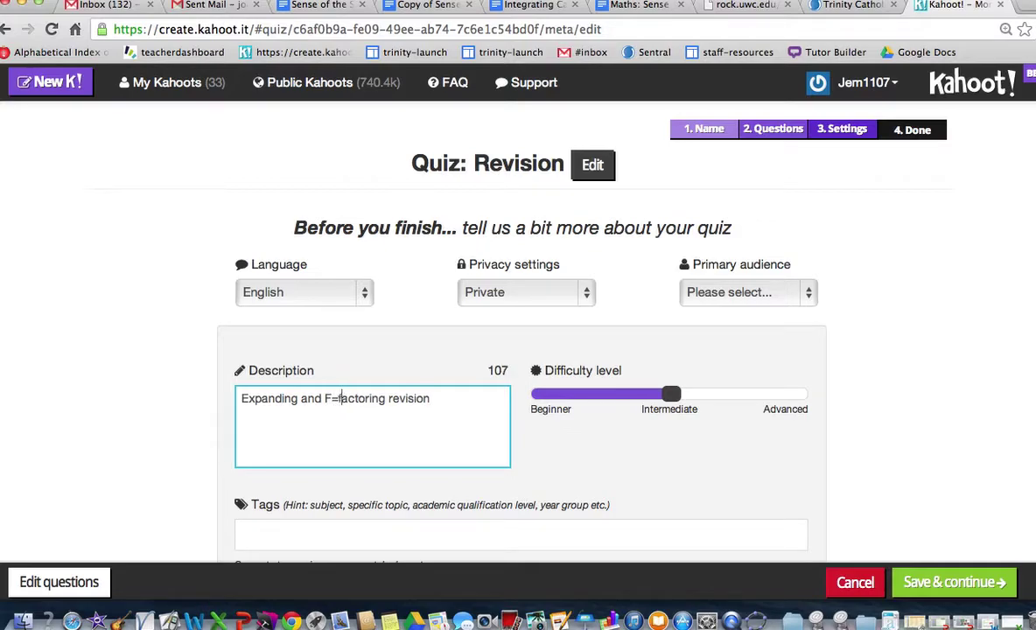
key("BackSpace")
type("f")
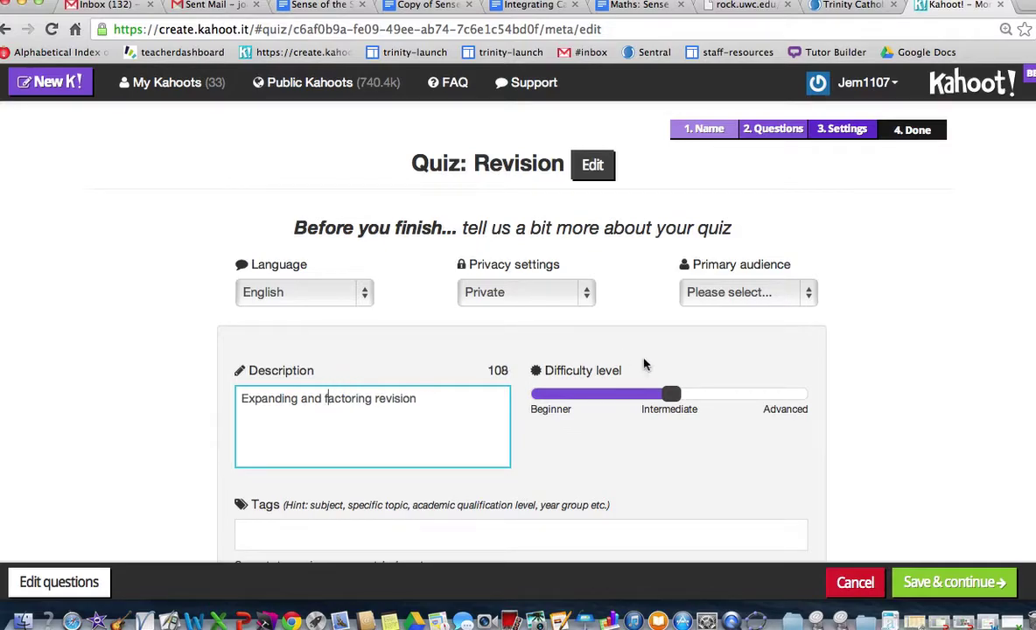
Step: Lower the difficulty level to slightly below Intermediate and set the primary audience to School
left_click_drag(671, 394, 629, 399)
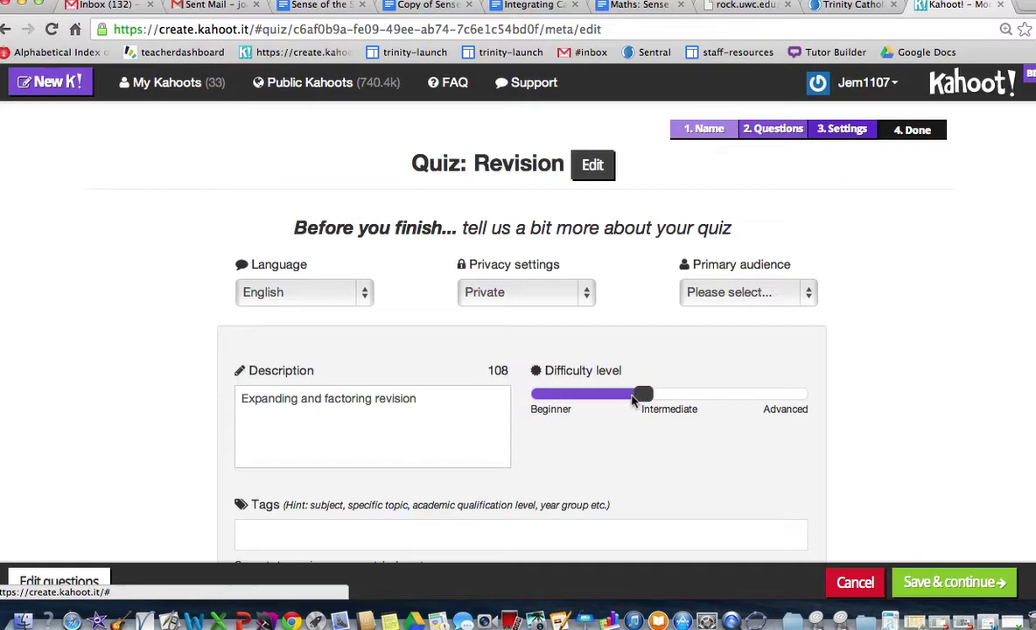
left_click(739, 292)
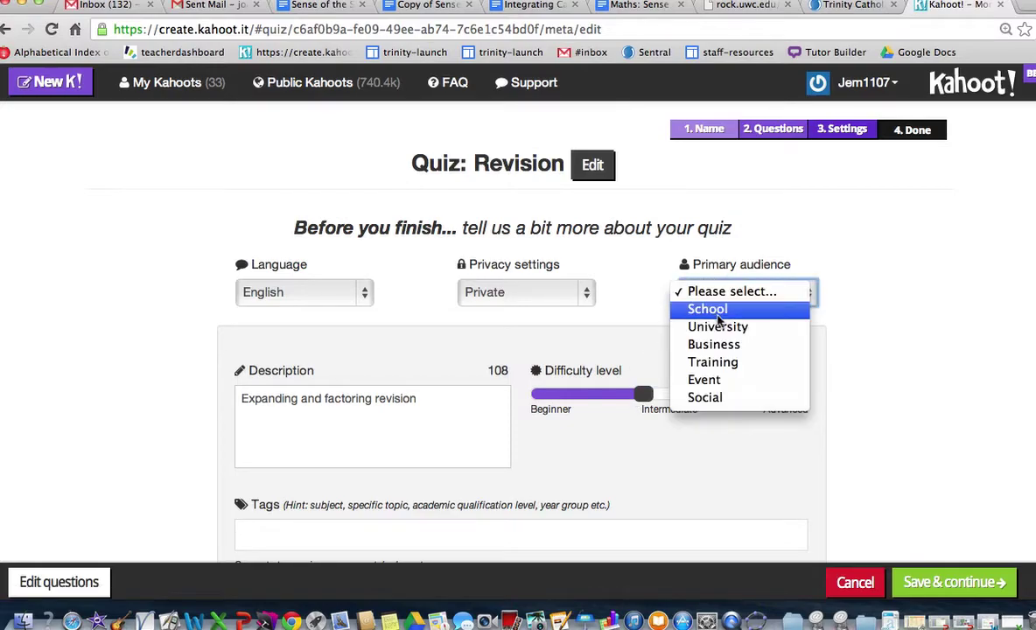
left_click(707, 309)
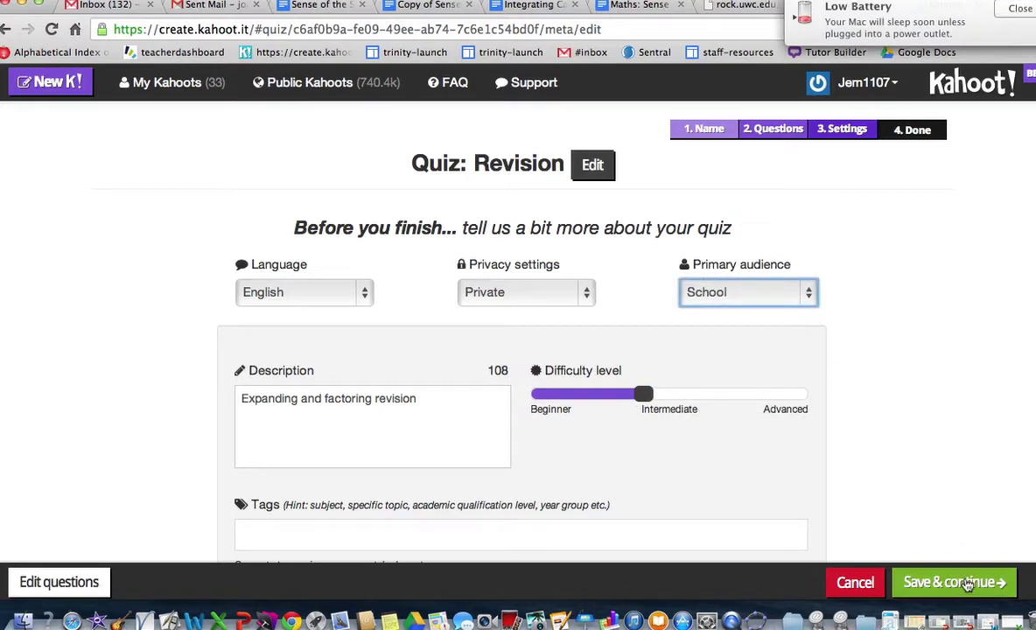
Step: Save the quiz settings and finish the quiz without adding a cover image
left_click(968, 583)
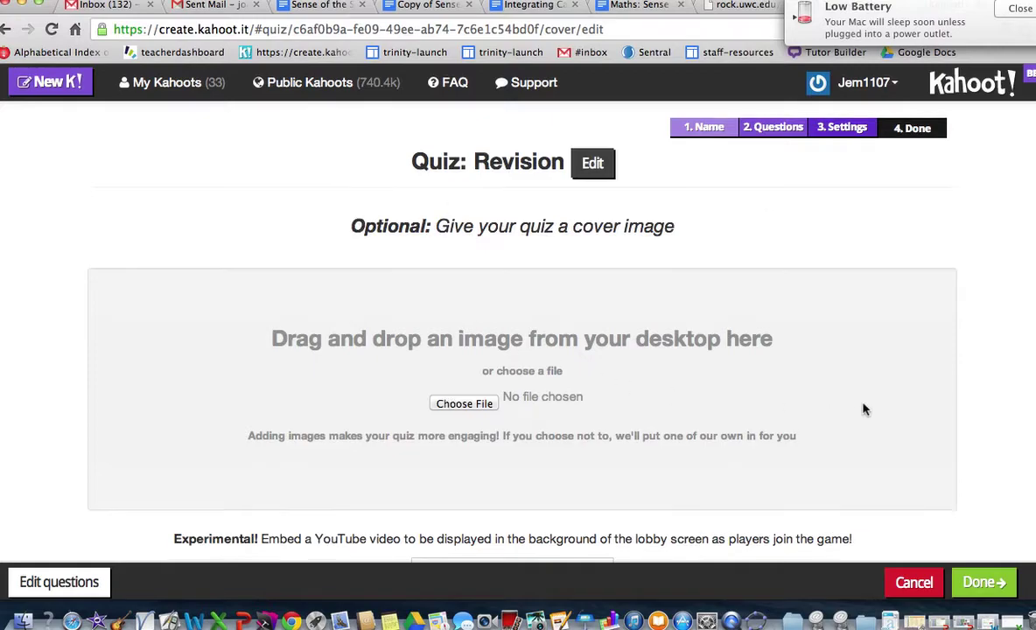
scroll(863, 410, "down", 1)
left_click(984, 582)
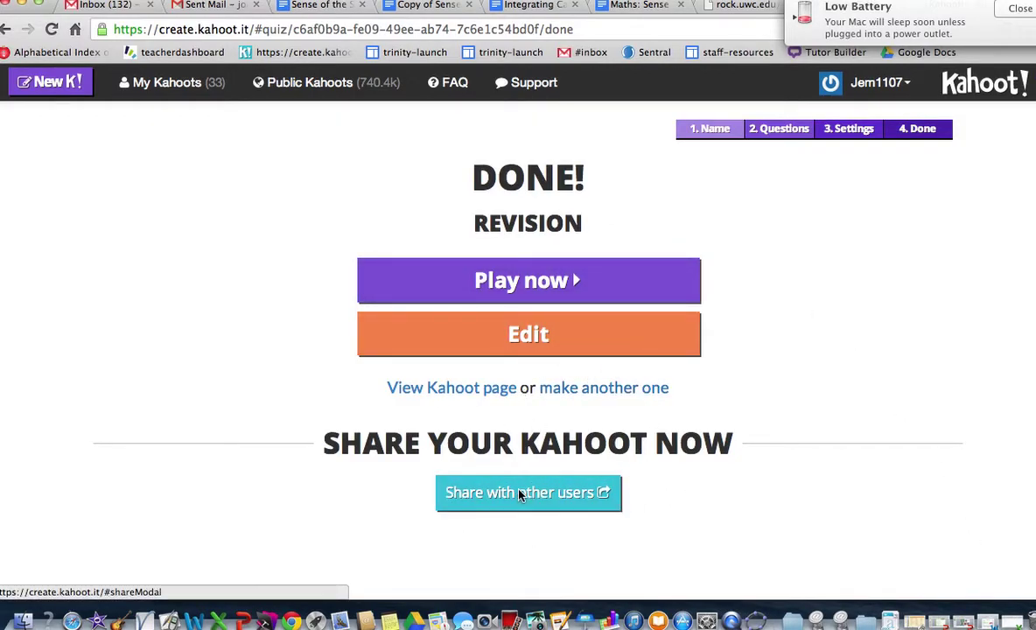
Step: Look up a colleague by username for sharing the quiz, clear the entry and cancel without sharing
left_click(522, 495)
left_click(382, 248)
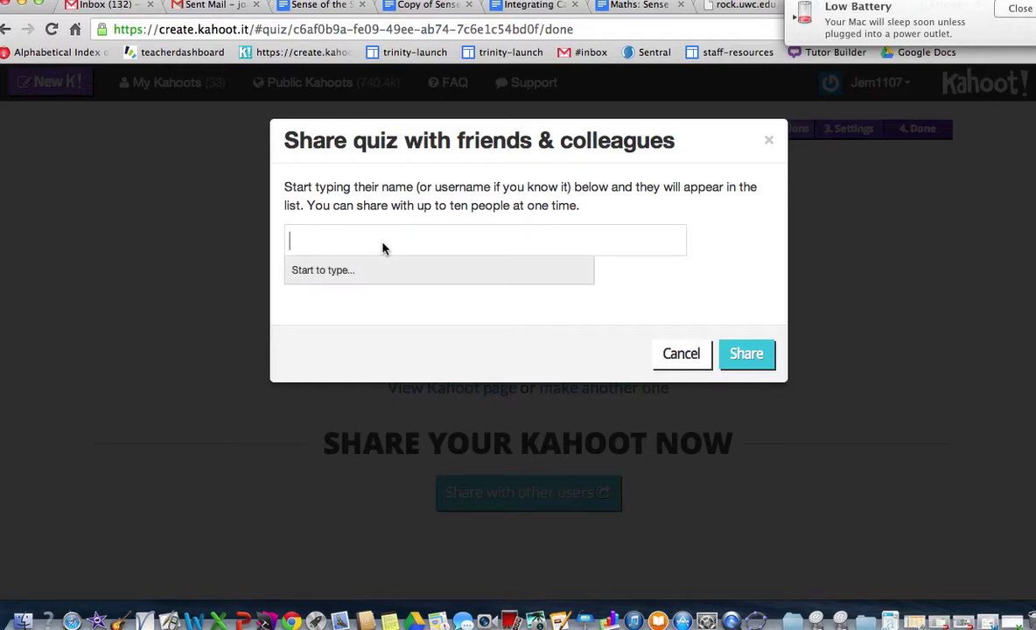
type("jem110")
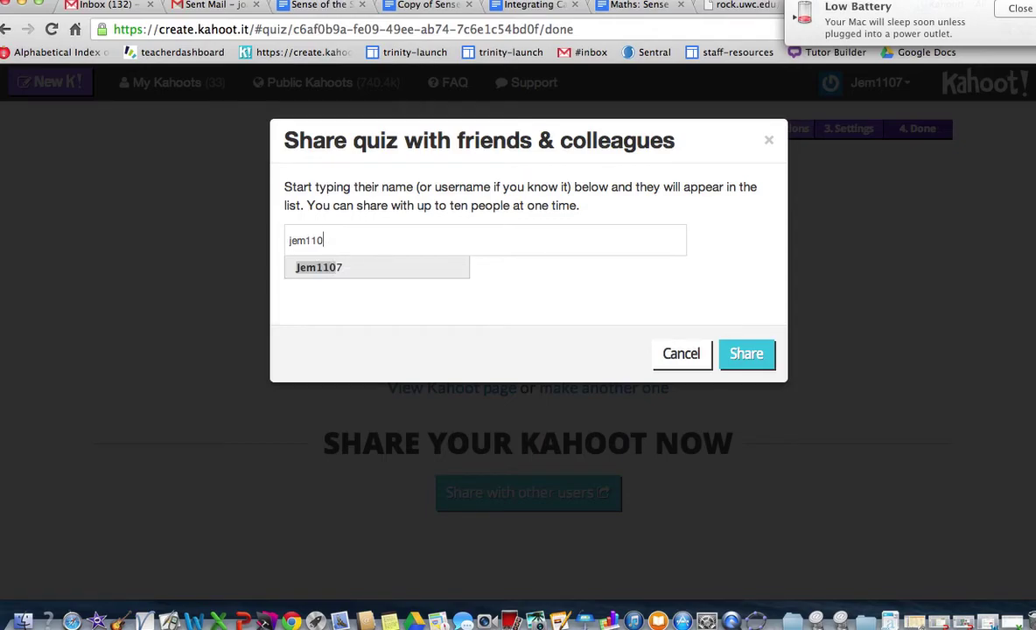
key("BackSpace")
key("BackSpace")
key("BackSpace")
key("BackSpace")
key("BackSpace")
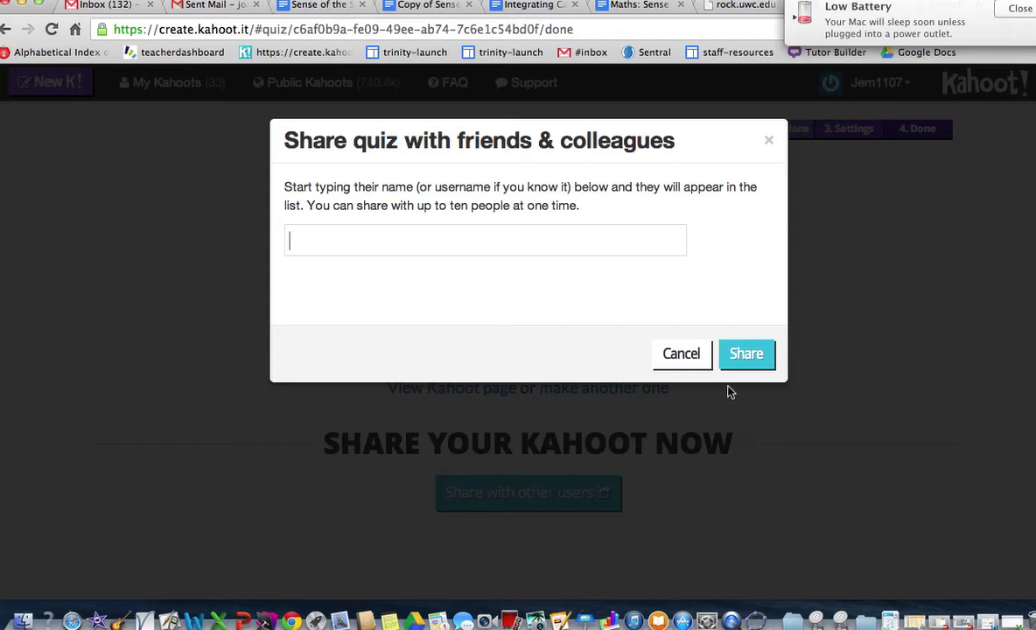
left_click(681, 364)
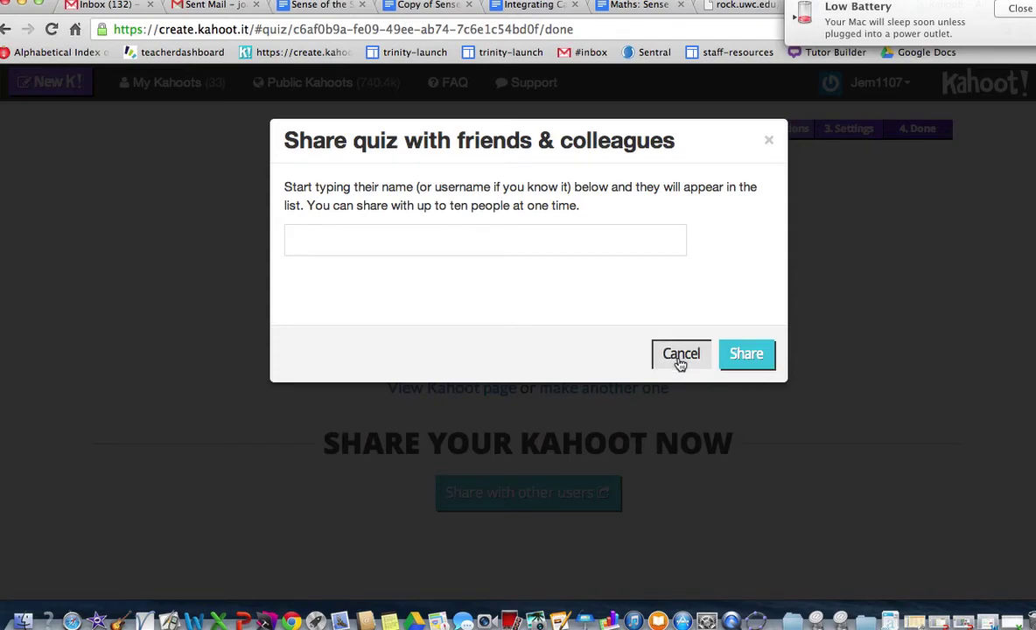